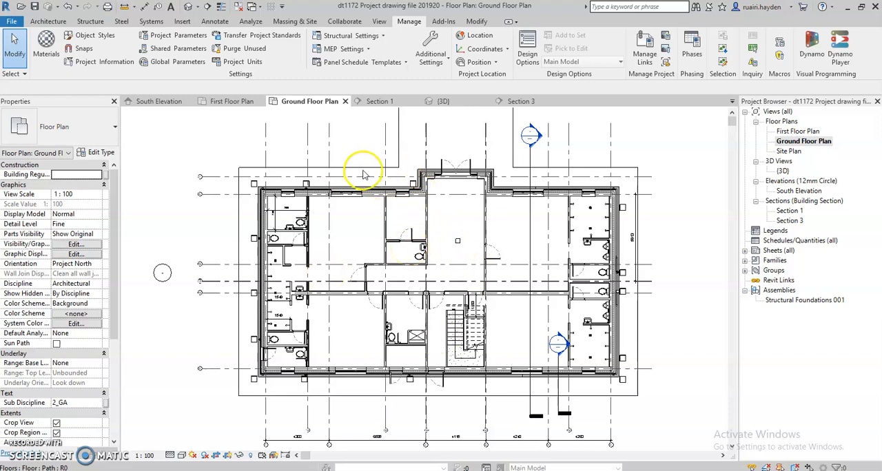
- Cut a short building section through the exterior wall beside the entrance on the ground floor plan and open its view
{"action": "left_click", "coordinate": [214, 21]}
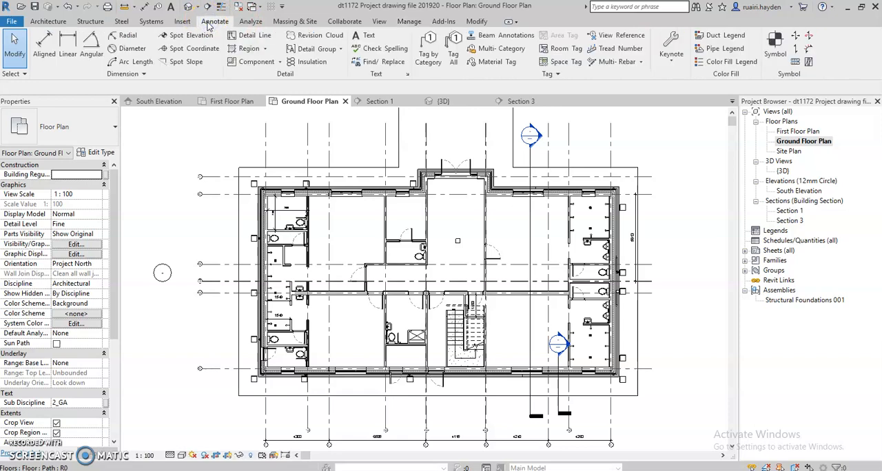
{"action": "left_click", "coordinate": [378, 21]}
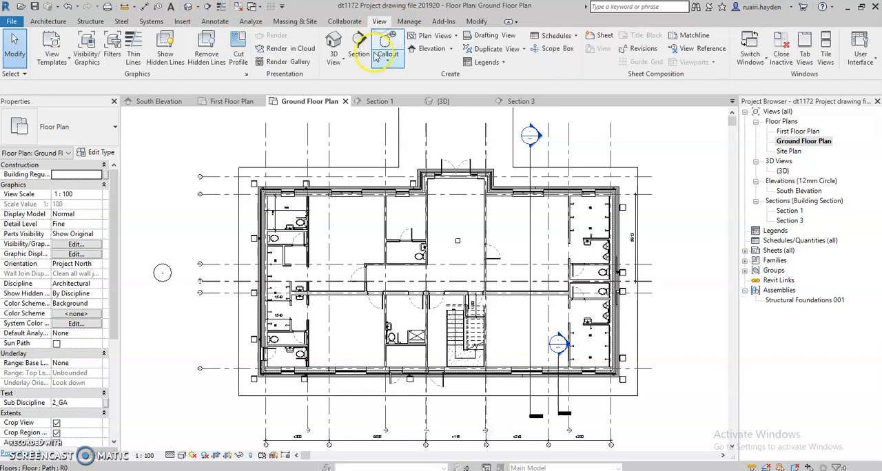
{"action": "left_click", "coordinate": [361, 51]}
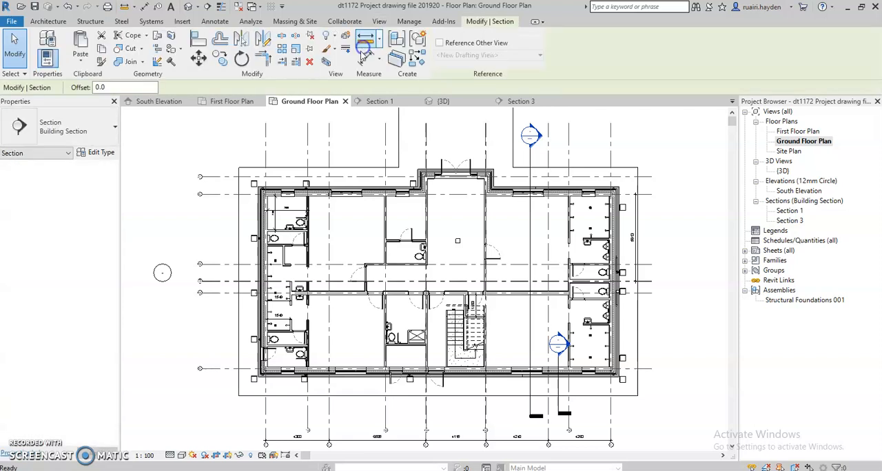
{"action": "left_click", "coordinate": [344, 147]}
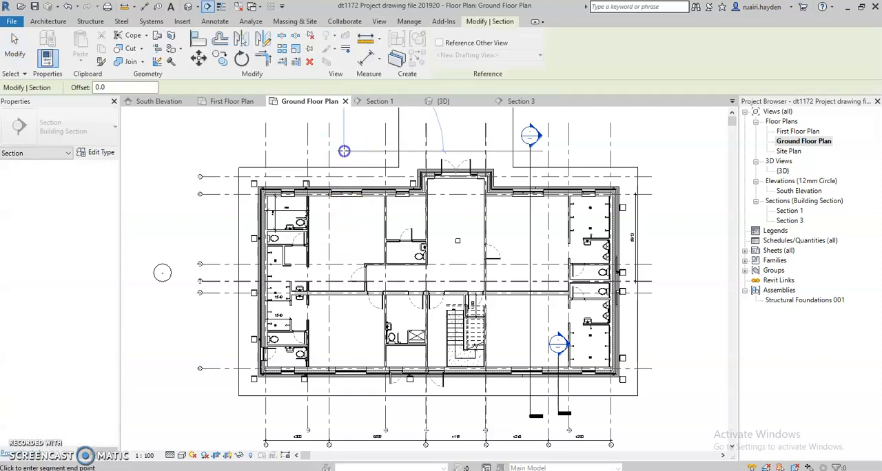
{"action": "left_click", "coordinate": [344, 221]}
{"action": "key", "text": "Escape"}
{"action": "key", "text": "Escape"}
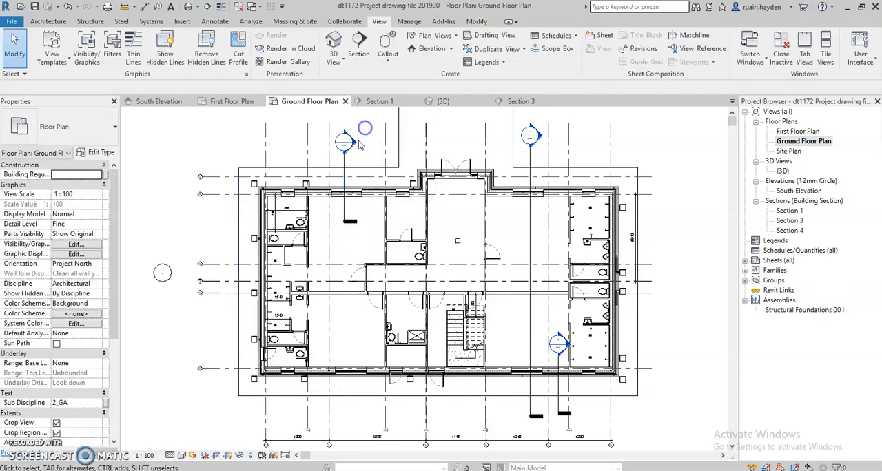
{"action": "double_click", "coordinate": [348, 142]}
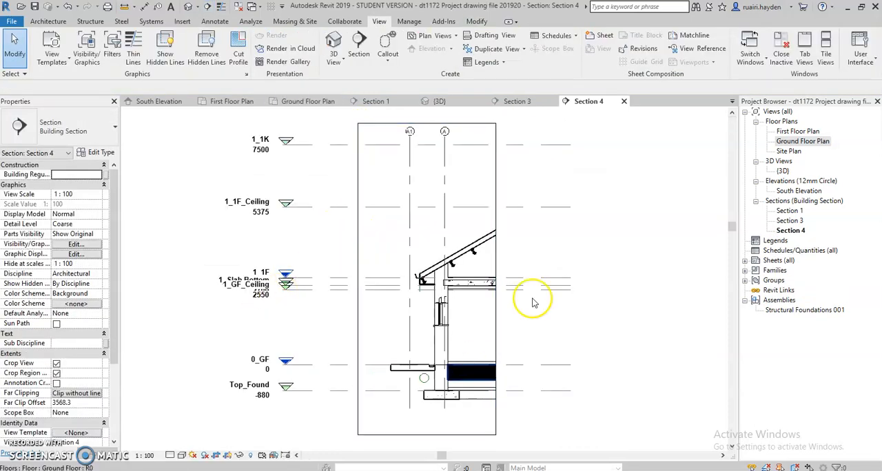
- Set the new section view's detail level to Fine and save the project
{"action": "mouse_move", "coordinate": [487, 367]}
{"action": "middle_mouse_down"}
{"action": "mouse_move", "coordinate": [374, 271]}
{"action": "mouse_move", "coordinate": [471, 397]}
{"action": "middle_mouse_up"}
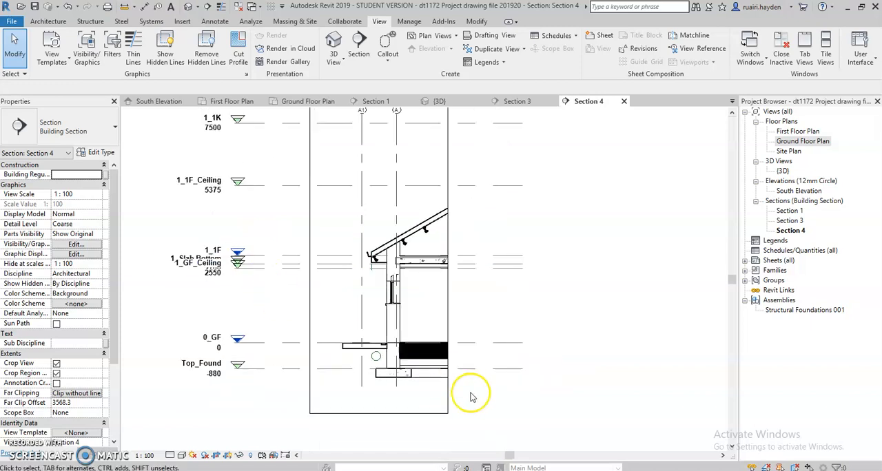
{"action": "scroll", "coordinate": [471, 396], "scroll_direction": "up", "scroll_amount": 2}
{"action": "scroll", "coordinate": [324, 250], "scroll_direction": "down", "scroll_amount": 1}
{"action": "scroll", "coordinate": [331, 261], "scroll_direction": "up", "scroll_amount": 1}
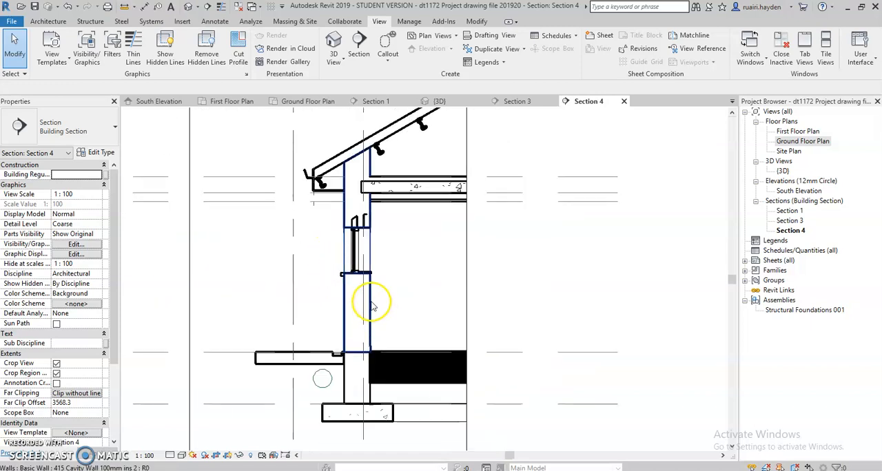
{"action": "scroll", "coordinate": [374, 308], "scroll_direction": "down", "scroll_amount": 2}
{"action": "scroll", "coordinate": [372, 369], "scroll_direction": "up", "scroll_amount": 2}
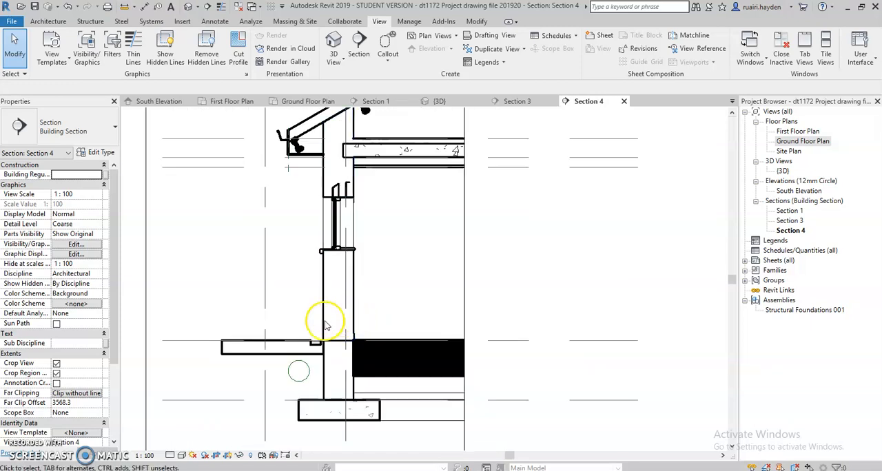
{"action": "scroll", "coordinate": [330, 322], "scroll_direction": "down", "scroll_amount": 2}
{"action": "left_click", "coordinate": [171, 456]}
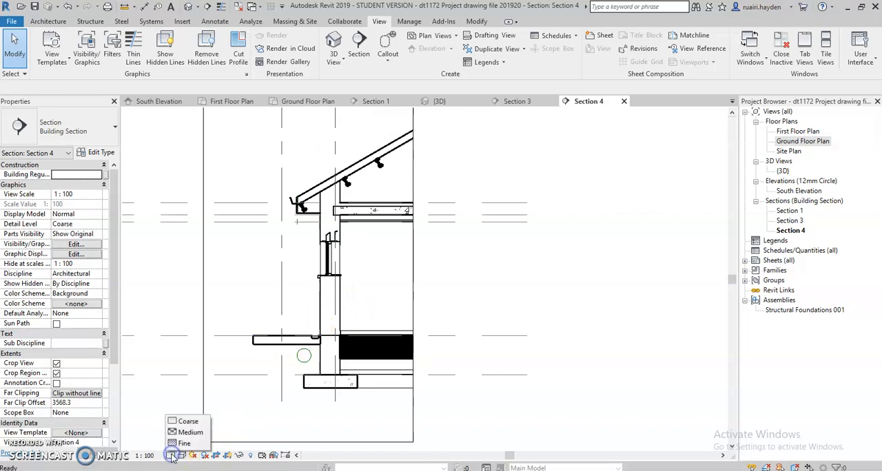
{"action": "left_click", "coordinate": [184, 444]}
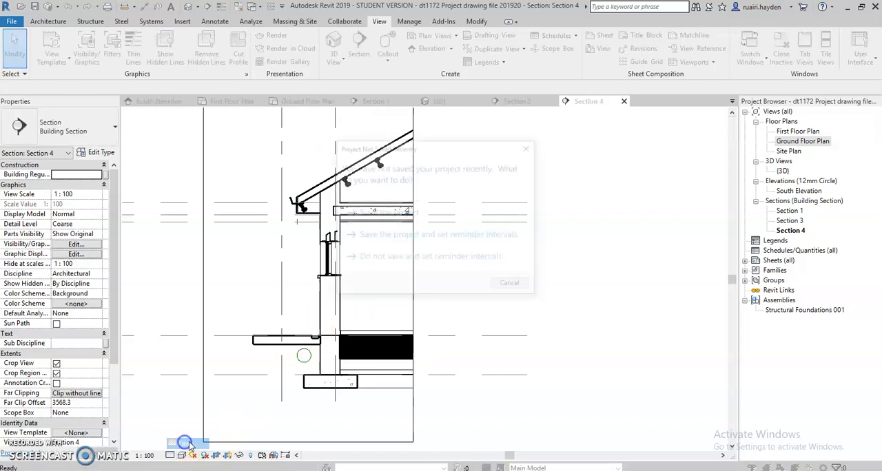
{"action": "left_click", "coordinate": [400, 222]}
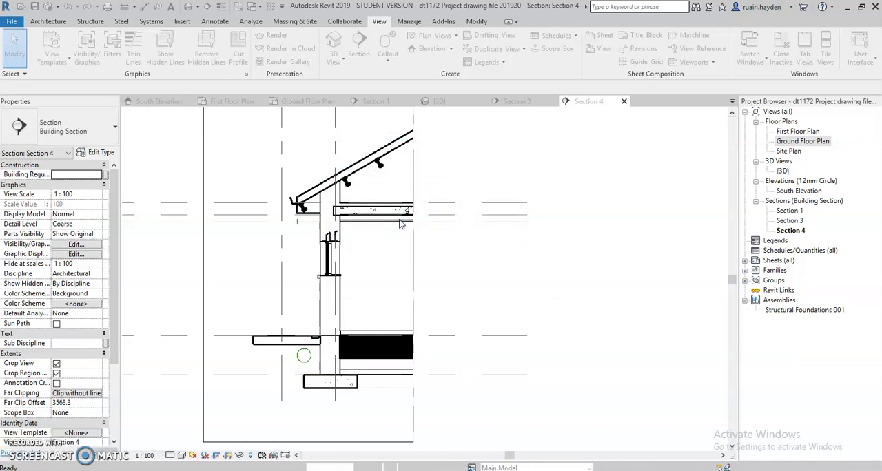
- Set the section view's scale to 1:25
{"action": "scroll", "coordinate": [317, 330], "scroll_direction": "up", "scroll_amount": 2}
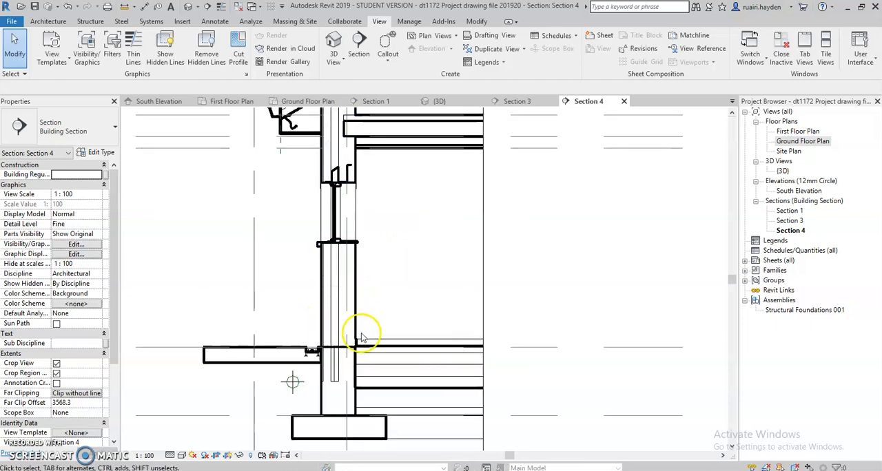
{"action": "scroll", "coordinate": [324, 320], "scroll_direction": "down", "scroll_amount": 1}
{"action": "left_click", "coordinate": [144, 455]}
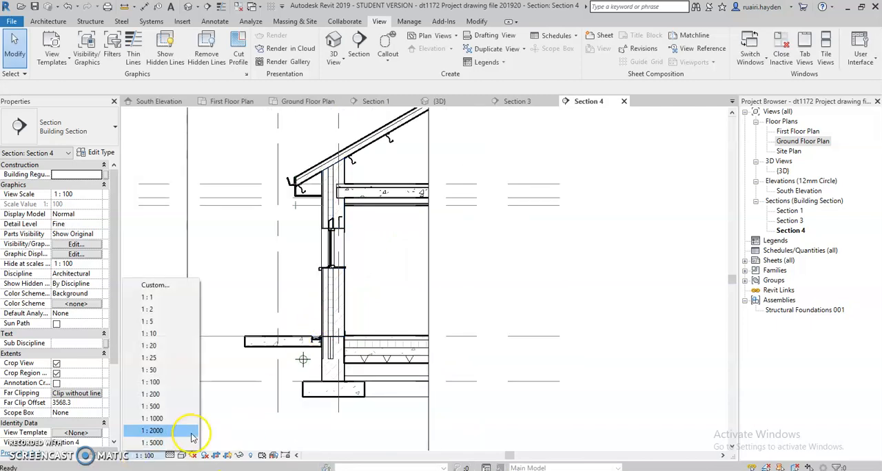
{"action": "left_click", "coordinate": [177, 363]}
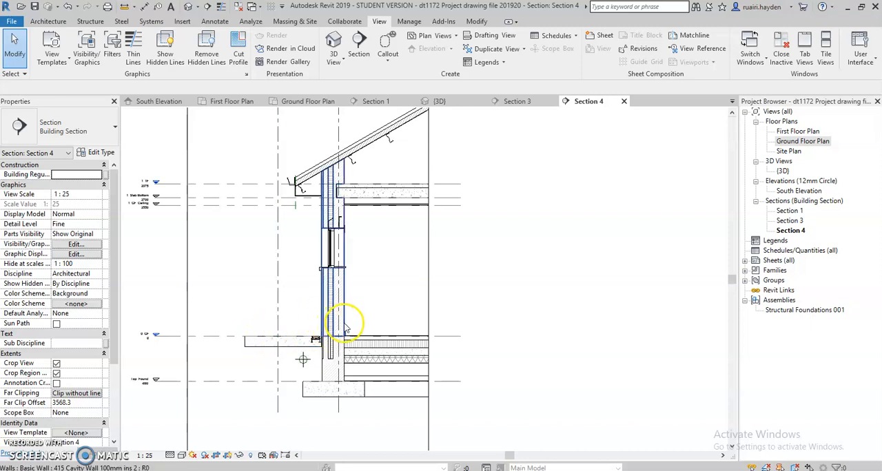
- Examine the cavity wall's layers in the section and check the wall's type and properties
{"action": "scroll", "coordinate": [344, 328], "scroll_direction": "up", "scroll_amount": 2}
{"action": "scroll", "coordinate": [331, 329], "scroll_direction": "down", "scroll_amount": 3}
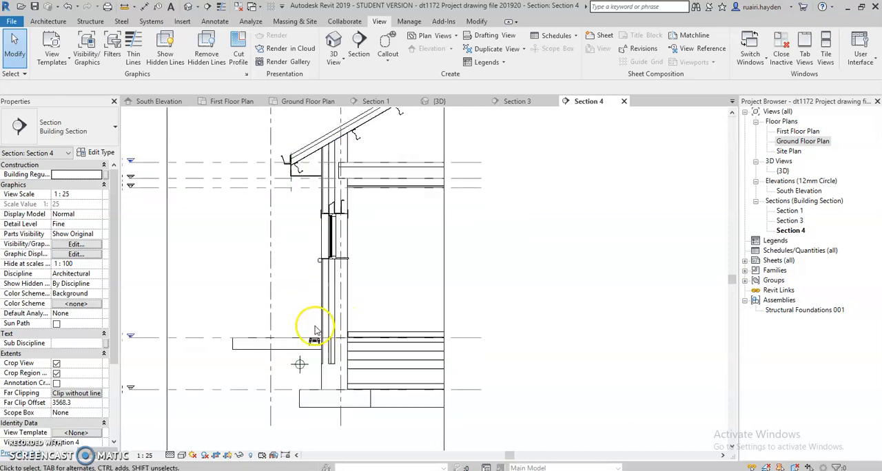
{"action": "scroll", "coordinate": [319, 335], "scroll_direction": "up", "scroll_amount": 2}
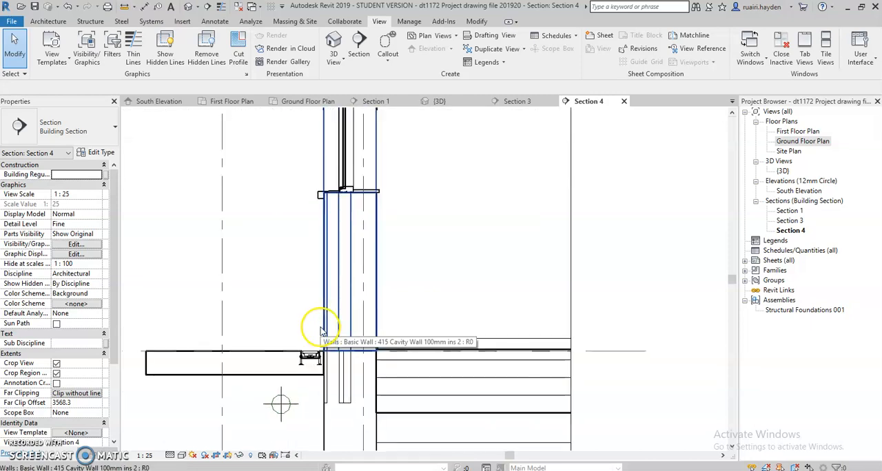
{"action": "scroll", "coordinate": [278, 341], "scroll_direction": "down", "scroll_amount": 2}
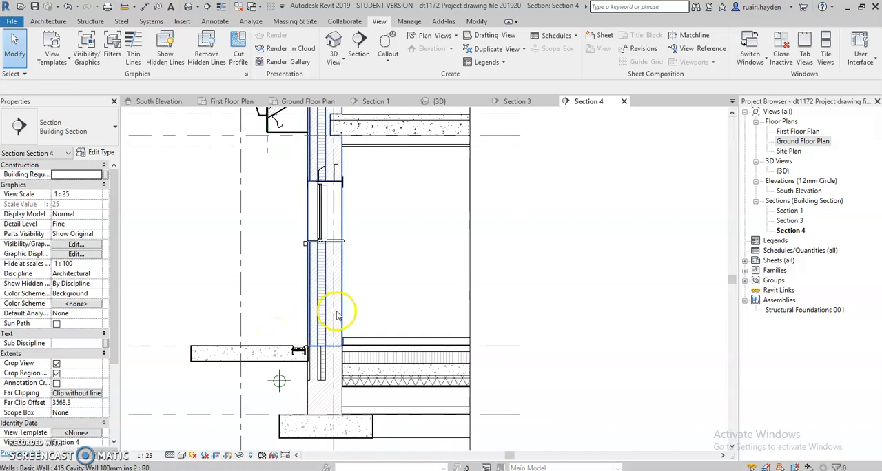
{"action": "left_click", "coordinate": [337, 310]}
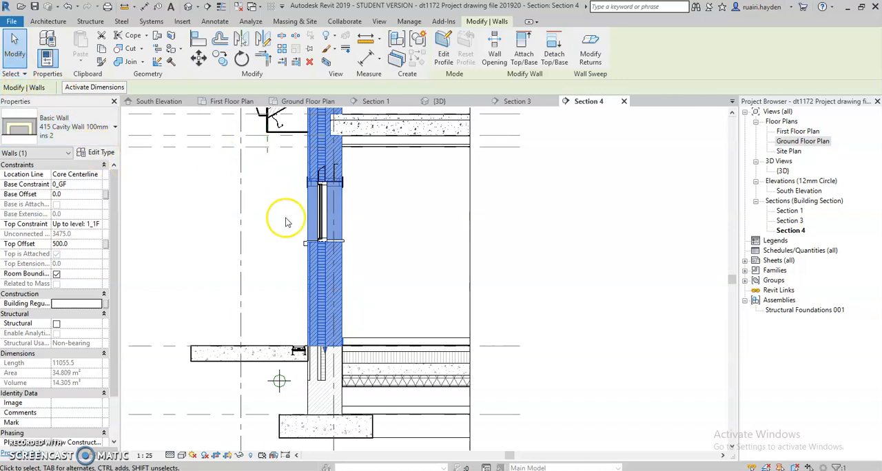
{"action": "left_click", "coordinate": [403, 217]}
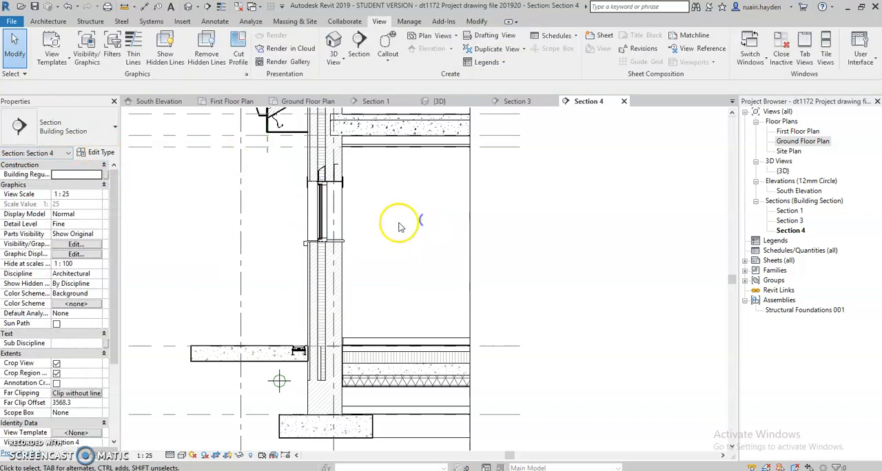
{"action": "left_click", "coordinate": [338, 264]}
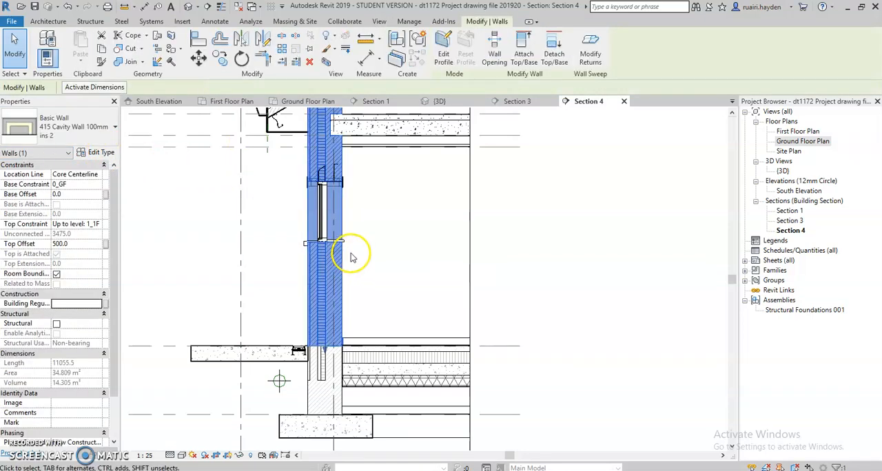
{"action": "left_click", "coordinate": [370, 258]}
{"action": "left_click", "coordinate": [373, 235]}
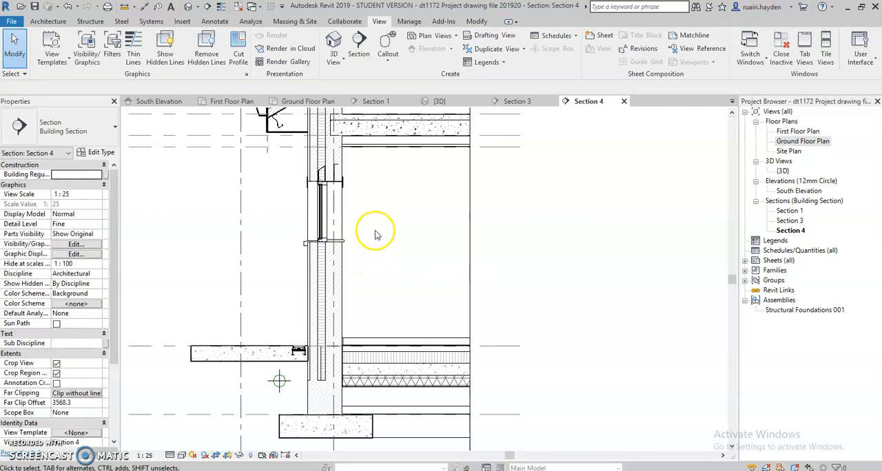
- Add a text note with a leader to the wall's inner leaf reading "215mm Internal Wall"
{"action": "left_click", "coordinate": [214, 23]}
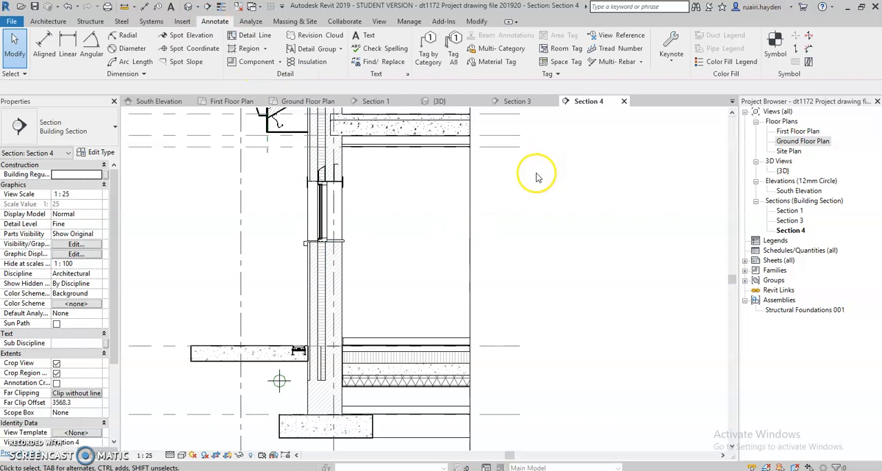
{"action": "left_click", "coordinate": [355, 36]}
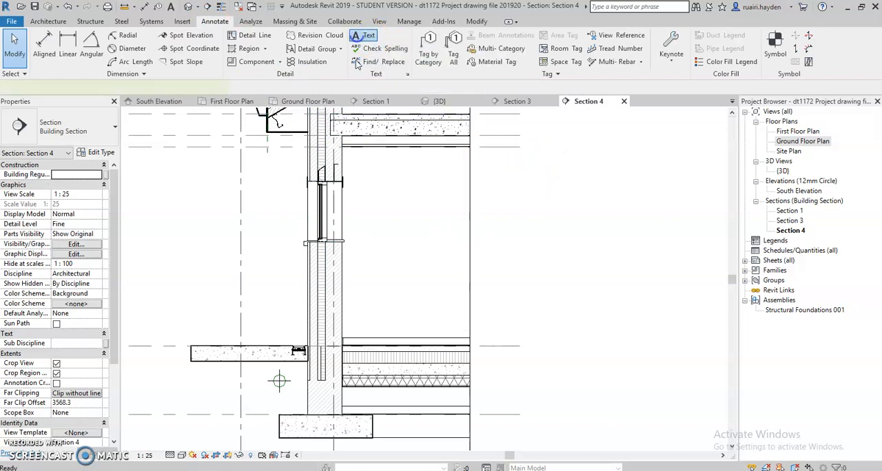
{"action": "left_click", "coordinate": [334, 273]}
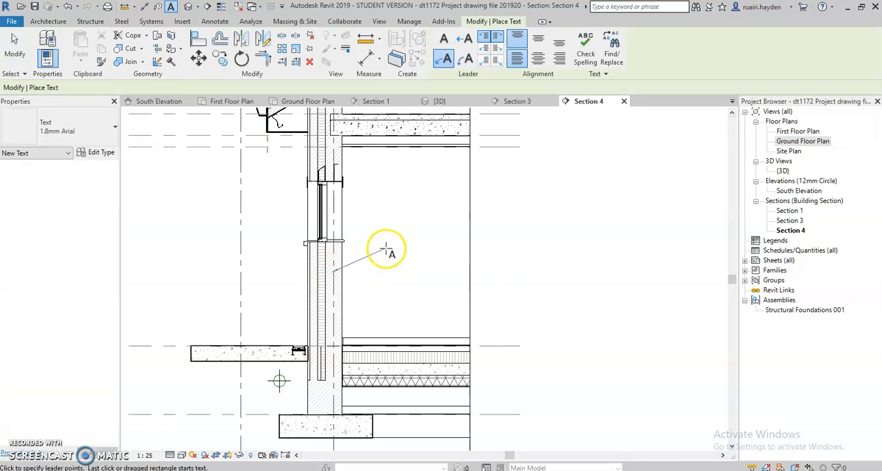
{"action": "left_click", "coordinate": [385, 249]}
{"action": "left_click", "coordinate": [405, 249]}
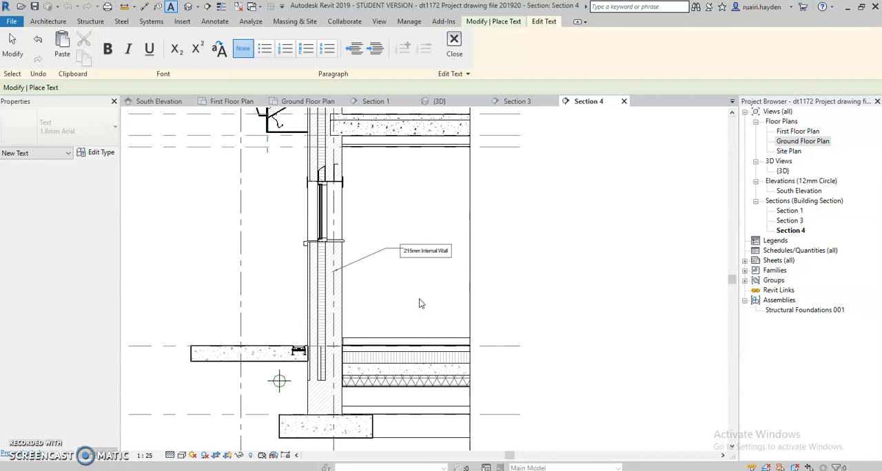
{"action": "left_click", "coordinate": [420, 301]}
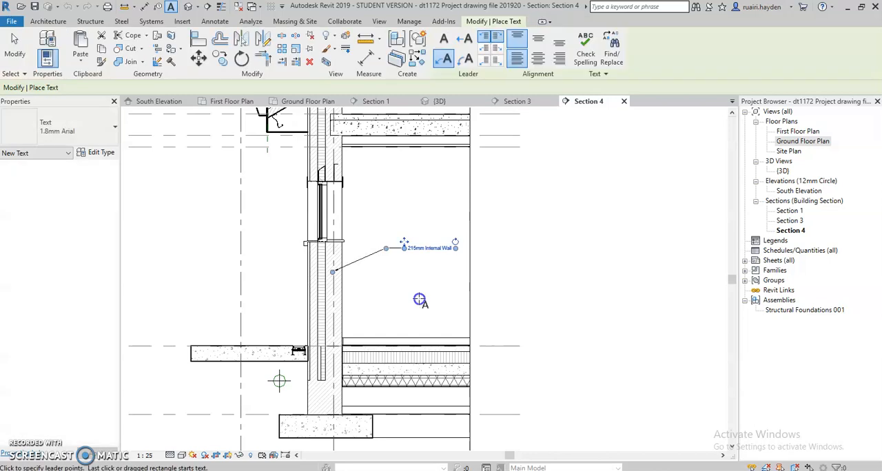
- Add a leader note to the wall's insulation layer reading "100mm Fullfill Insulation", aligned below the first note
{"action": "left_click", "coordinate": [321, 310]}
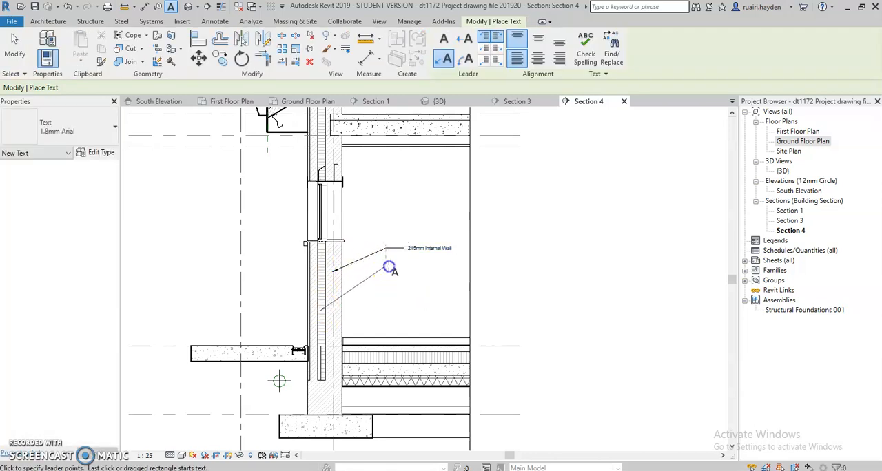
{"action": "left_click", "coordinate": [405, 266]}
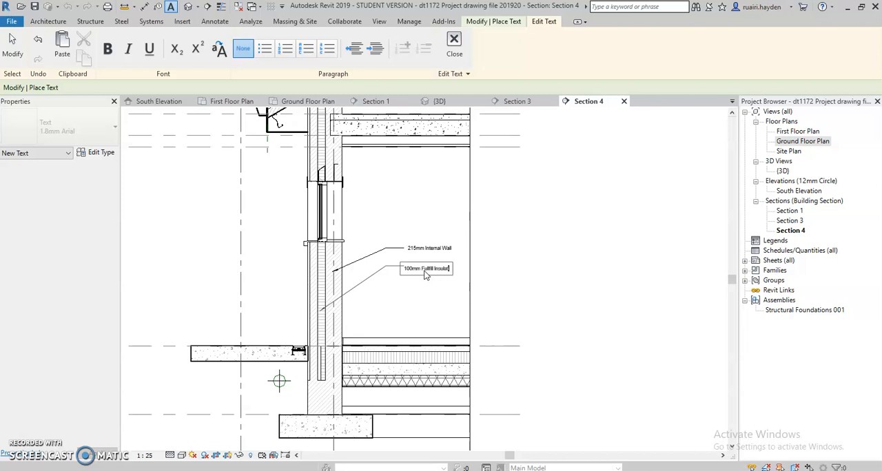
{"action": "left_click", "coordinate": [387, 293]}
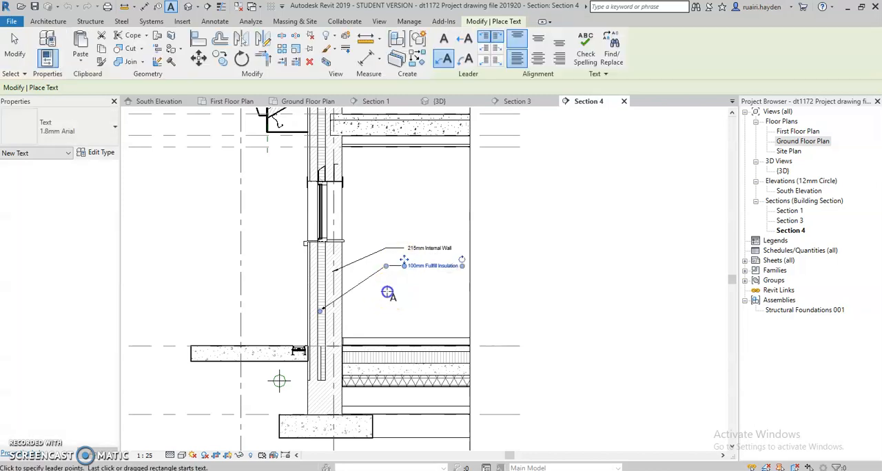
- Add a leader note to the wall's outer leaf reading "100mm External Block", aligned below the insulation note
{"action": "left_click", "coordinate": [313, 329]}
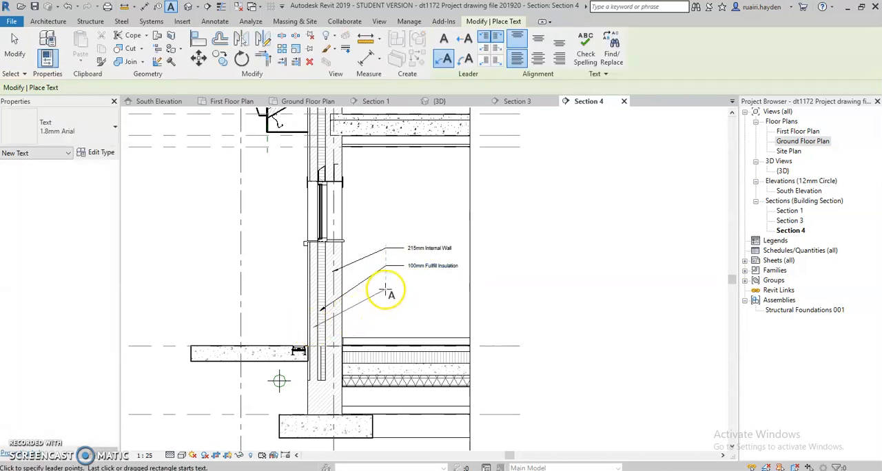
{"action": "left_click", "coordinate": [408, 292]}
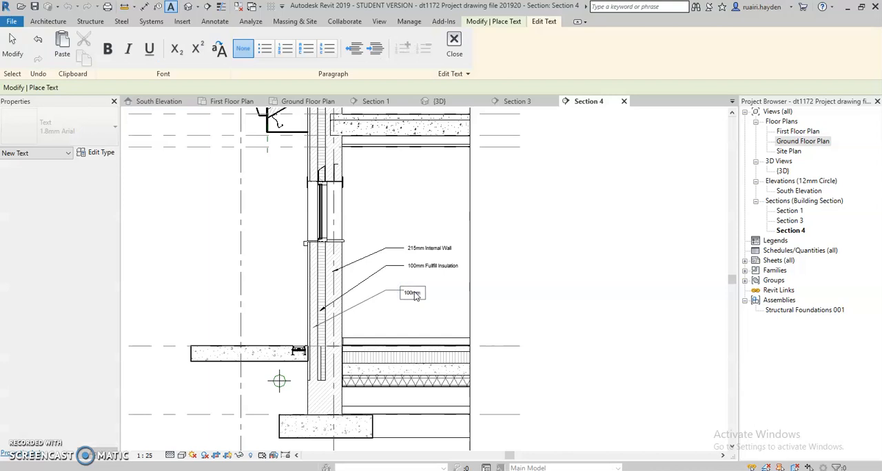
{"action": "type", "text": "100mm External Block"}
{"action": "left_click", "coordinate": [447, 239]}
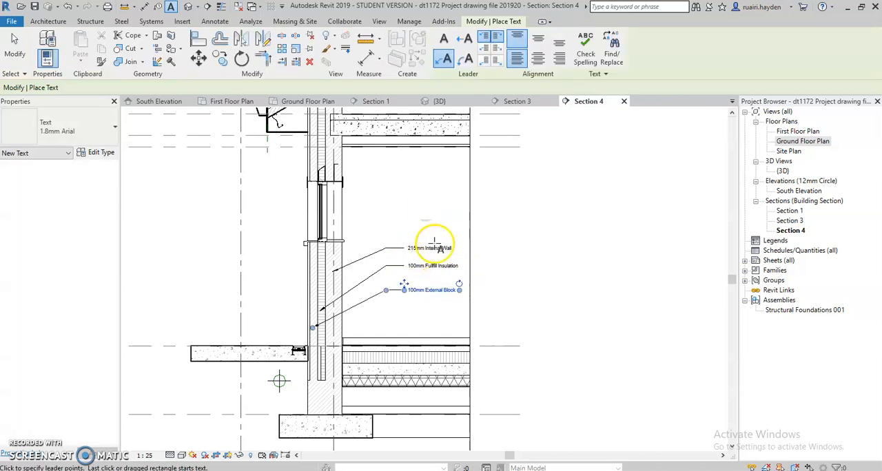
{"action": "scroll", "coordinate": [413, 263], "scroll_direction": "up", "scroll_amount": 3}
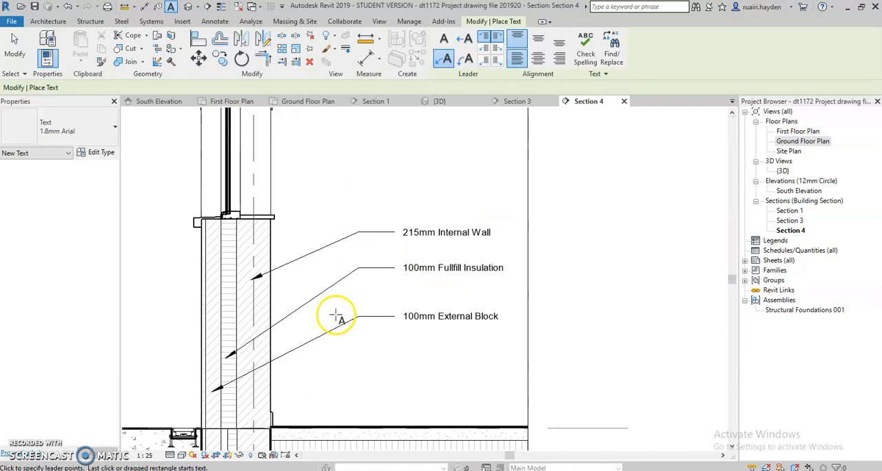
{"action": "scroll", "coordinate": [437, 310], "scroll_direction": "down", "scroll_amount": 2}
{"action": "scroll", "coordinate": [437, 310], "scroll_direction": "up", "scroll_amount": 2}
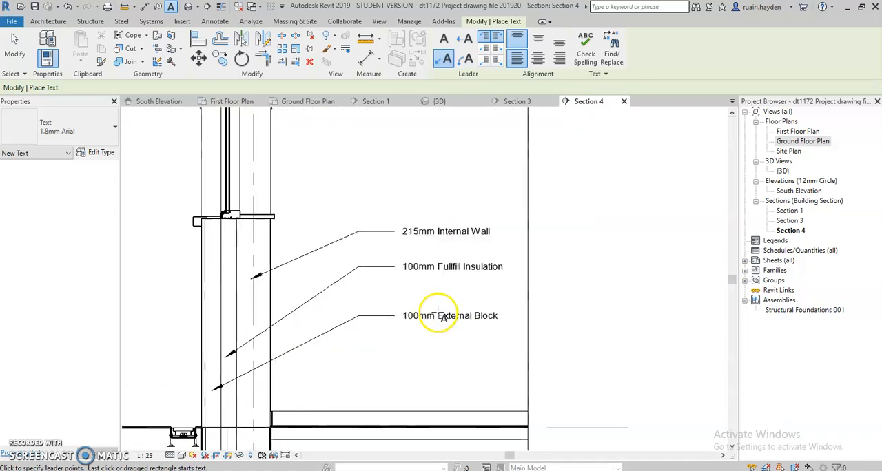
- Move the "100mm Fullfill Insulation" note's leader arrowhead higher up within the wall's insulation layer
{"action": "scroll", "coordinate": [427, 313], "scroll_direction": "down", "scroll_amount": 1}
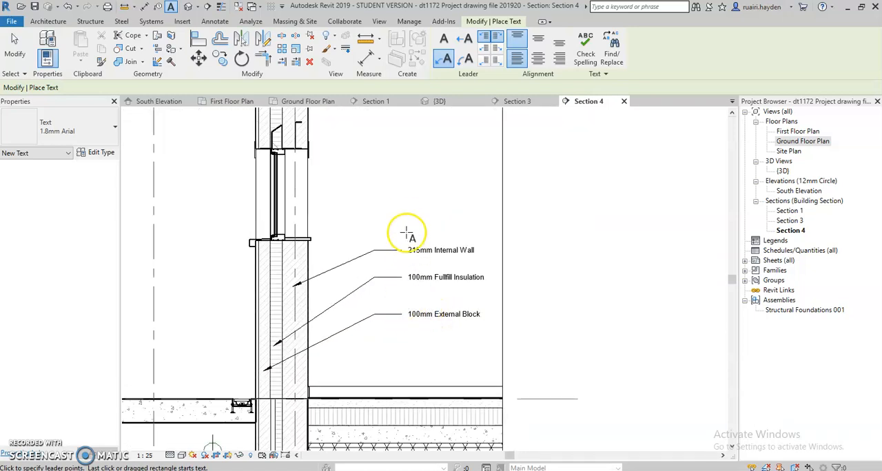
{"action": "key", "text": "Escape"}
{"action": "key", "text": "Escape"}
{"action": "scroll", "coordinate": [270, 358], "scroll_direction": "up", "scroll_amount": 3}
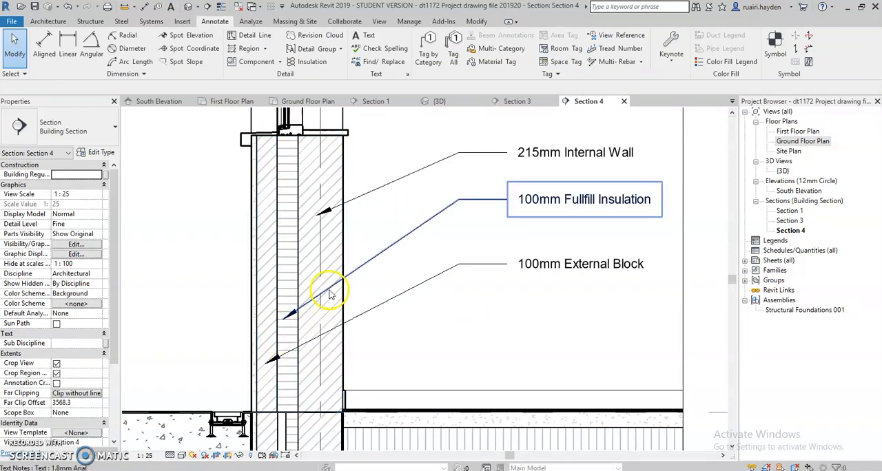
{"action": "scroll", "coordinate": [323, 307], "scroll_direction": "down", "scroll_amount": 2}
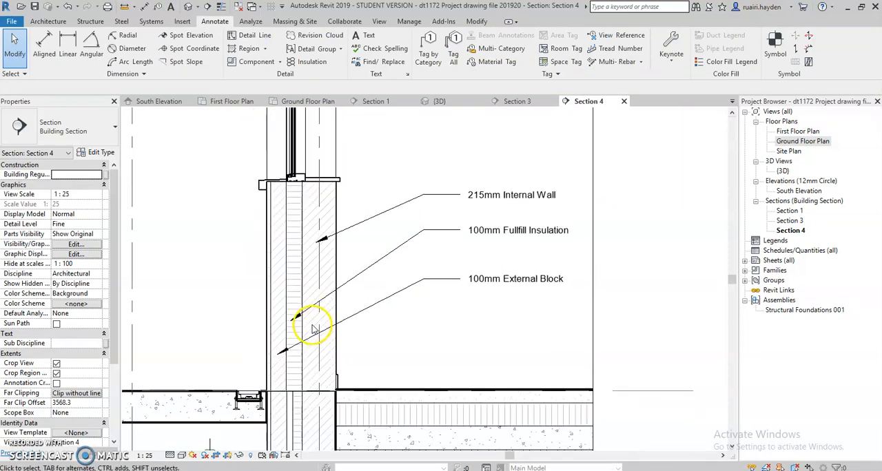
{"action": "left_click", "coordinate": [311, 308]}
{"action": "left_click_drag", "start_coordinate": [291, 320], "coordinate": [290, 296]}
{"action": "left_click", "coordinate": [394, 329]}
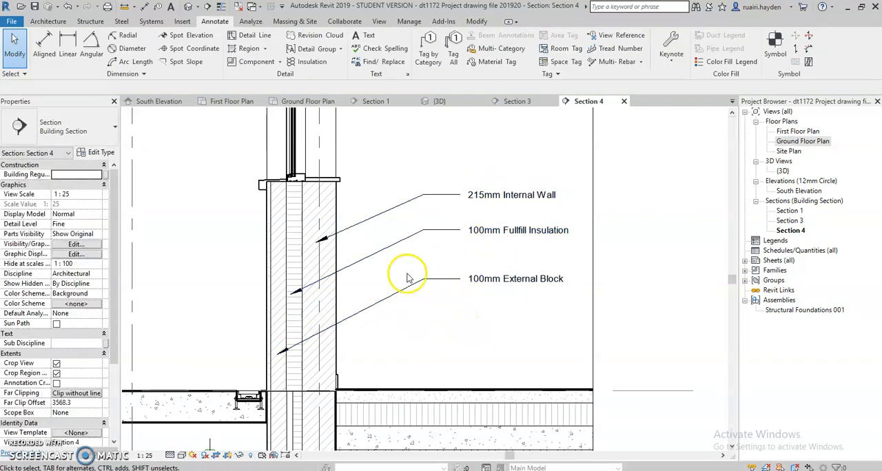
- Delete all three leader text notes from the wall section
{"action": "scroll", "coordinate": [407, 269], "scroll_direction": "down", "scroll_amount": 3}
{"action": "scroll", "coordinate": [345, 200], "scroll_direction": "up", "scroll_amount": 3}
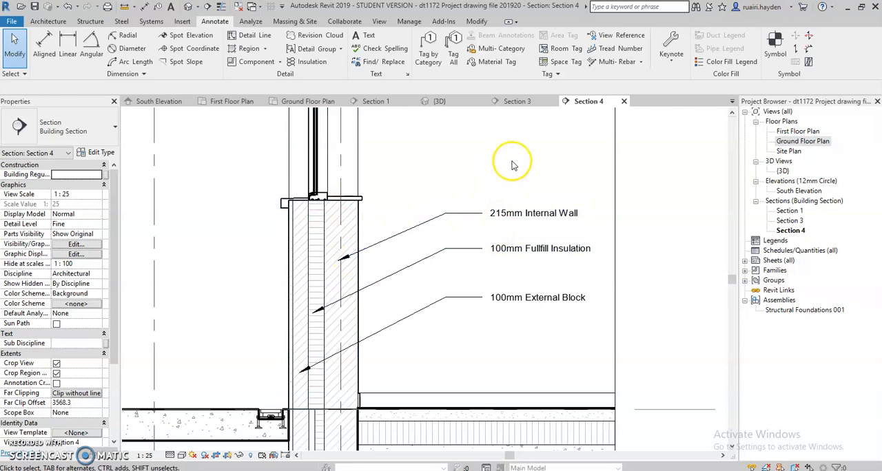
{"action": "left_click_drag", "start_coordinate": [507, 159], "coordinate": [482, 297]}
{"action": "left_click_drag", "start_coordinate": [466, 326], "coordinate": [466, 326]}
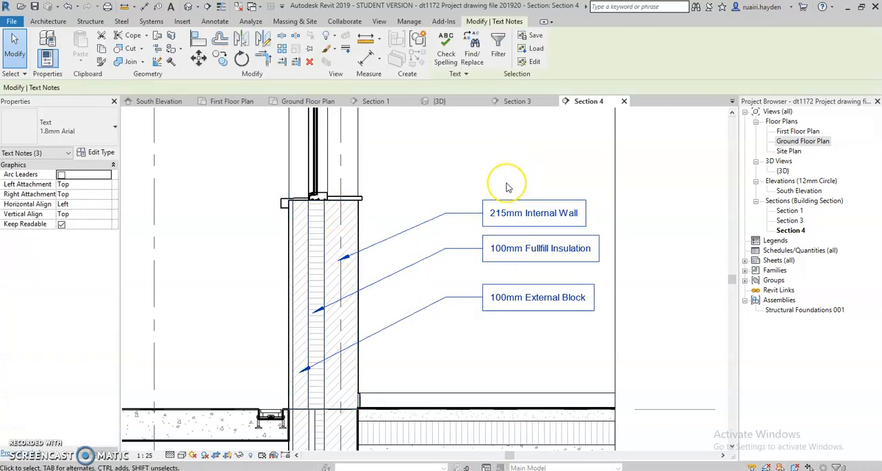
{"action": "key", "text": "Delete"}
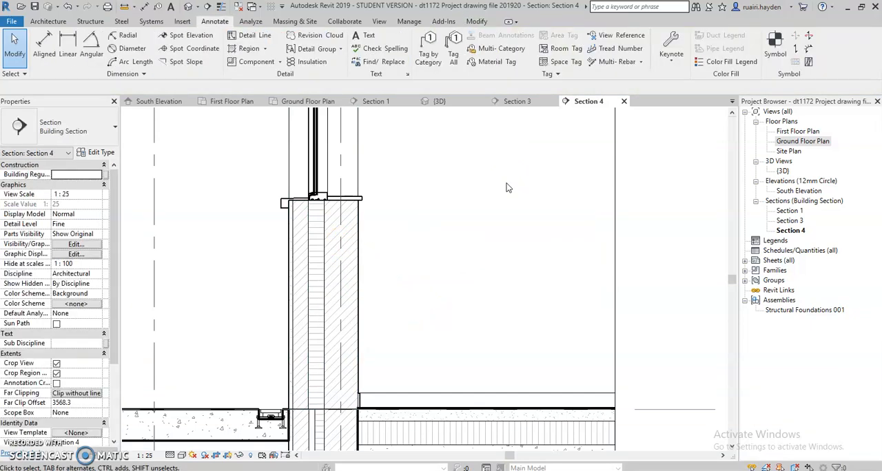
- In the cavity wall's type properties, start the Description with "215mm Fairface block Internal leaf with 100mm high density fulfill insulation"
{"action": "left_click", "coordinate": [359, 278]}
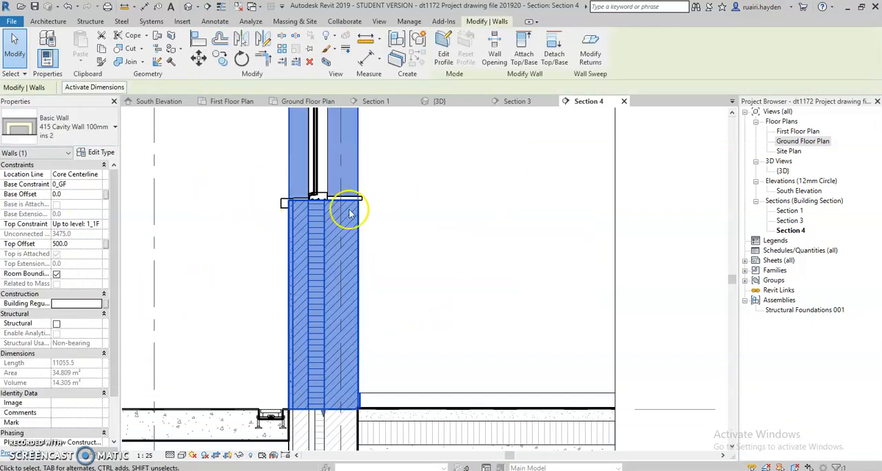
{"action": "left_click", "coordinate": [96, 156]}
{"action": "left_click_drag", "start_coordinate": [274, 116], "coordinate": [412, 103]}
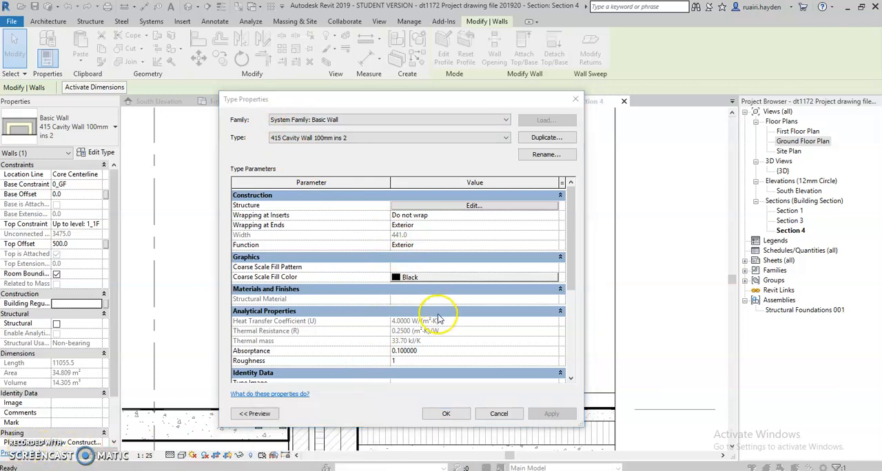
{"action": "scroll", "coordinate": [416, 319], "scroll_direction": "down", "scroll_amount": 2}
{"action": "scroll", "coordinate": [430, 345], "scroll_direction": "down", "scroll_amount": 2}
{"action": "scroll", "coordinate": [466, 339], "scroll_direction": "down", "scroll_amount": 1}
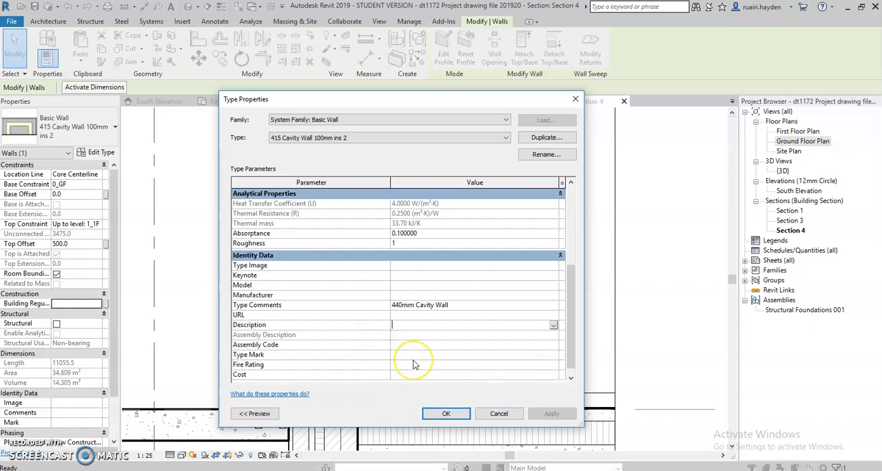
{"action": "type", "text": "215"}
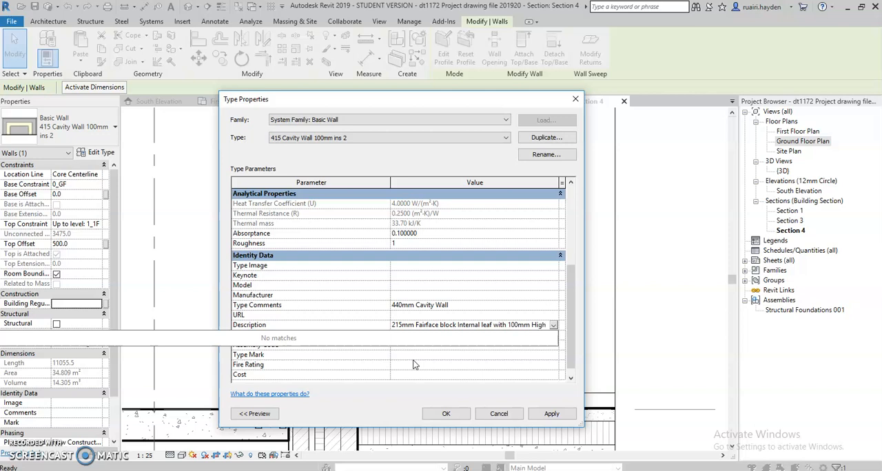
{"action": "type", "text": "d"}
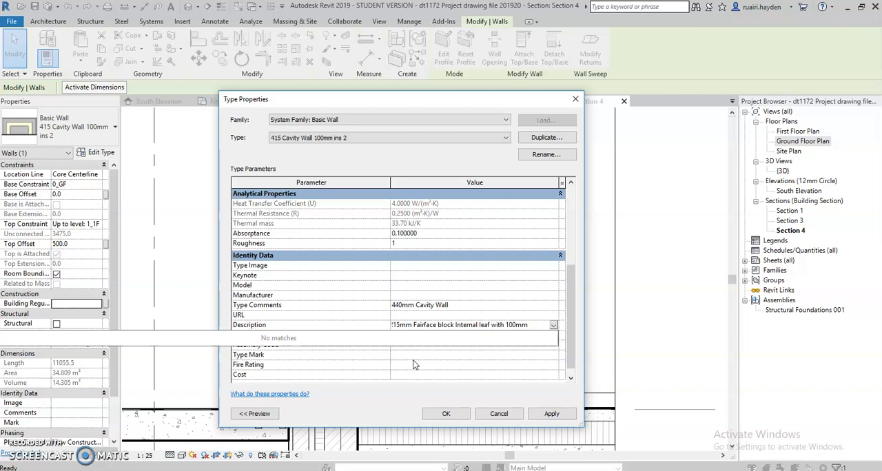
{"action": "type", "text": "n"}
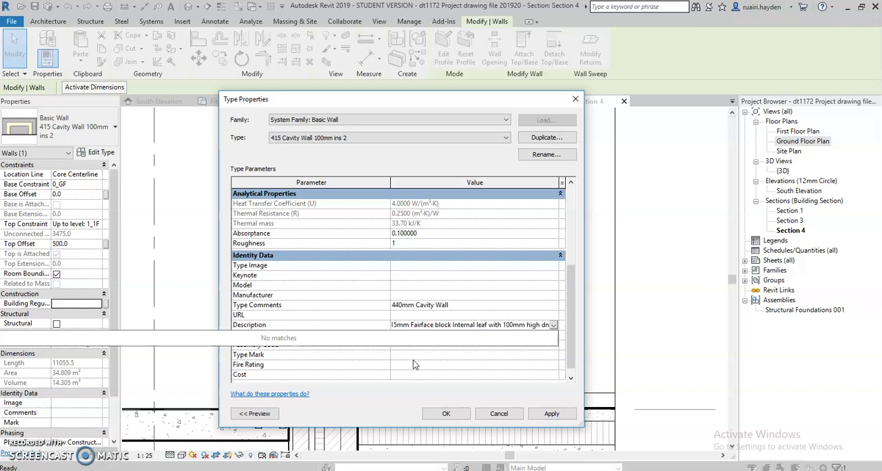
{"action": "type", "text": "nsity"}
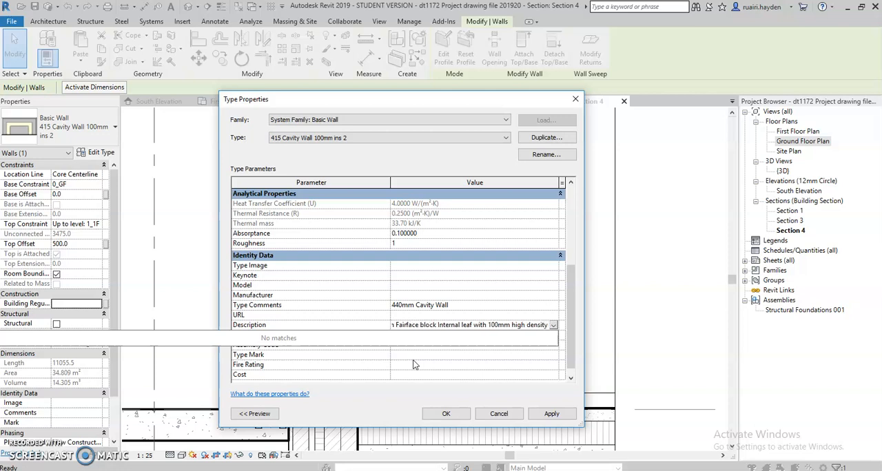
{"action": "type", "text": " fulfill"}
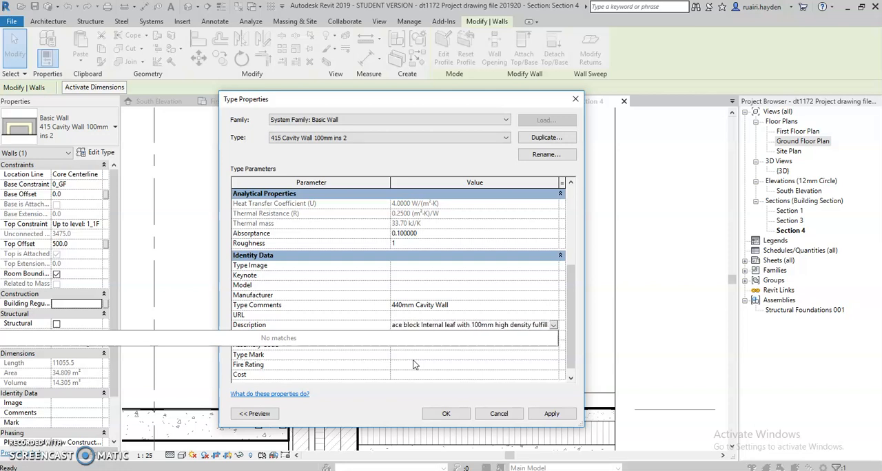
{"action": "type", "text": " insul"}
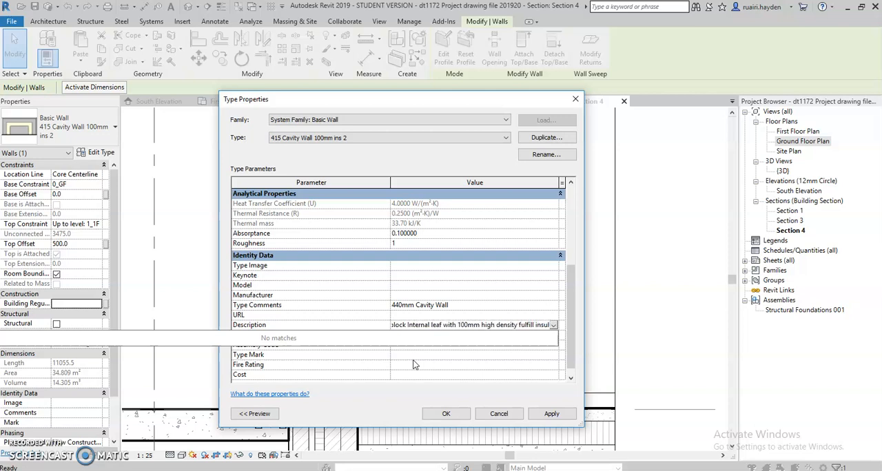
{"action": "type", "text": "ation"}
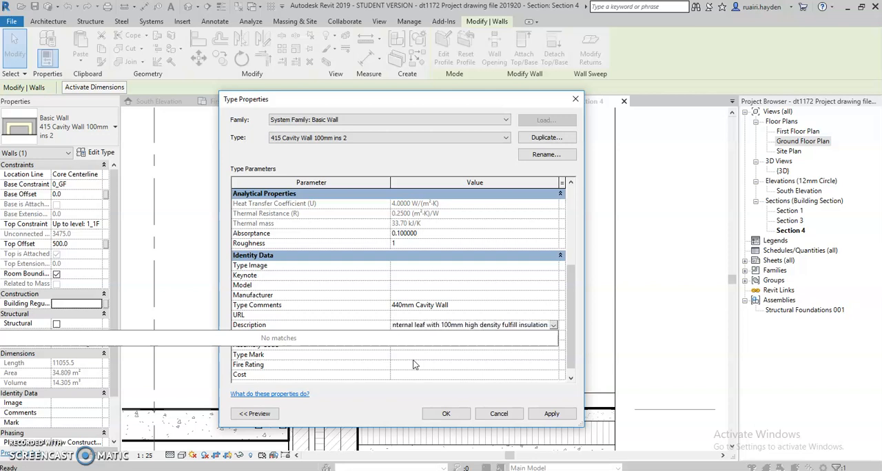
{"action": "type", "text": " with 100mm external block and"}
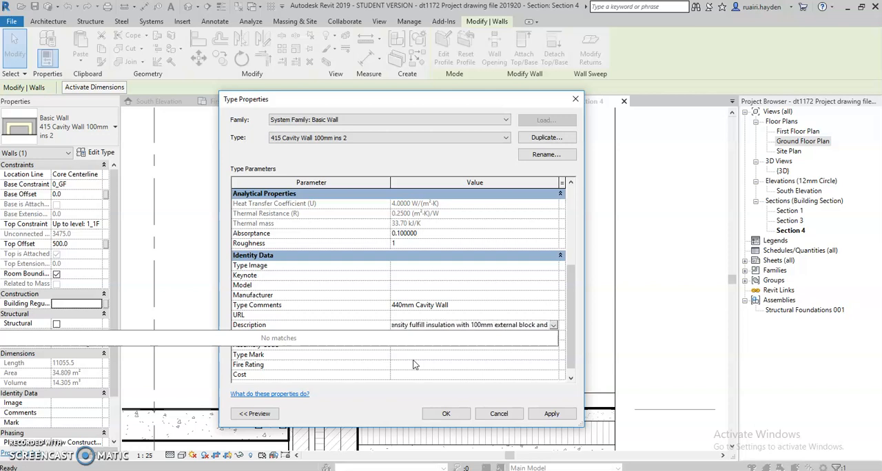
- Complete the wall type's Description with "with 100mm external block and a 25mm smooth render finish" and apply the type properties
{"action": "type", "text": "a 25mm s"}
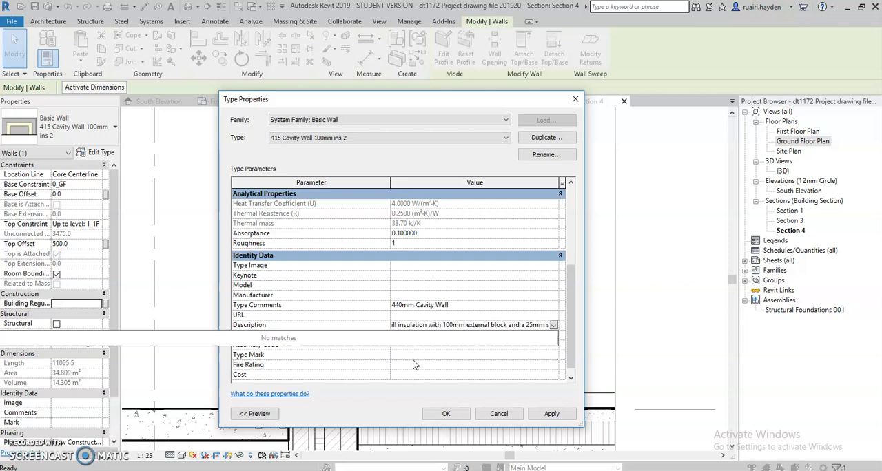
{"action": "type", "text": "mooth render fin"}
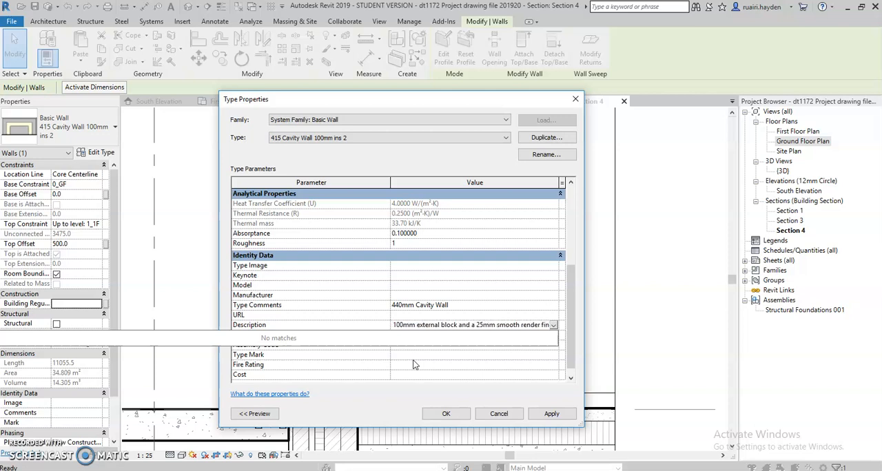
{"action": "type", "text": "is"}
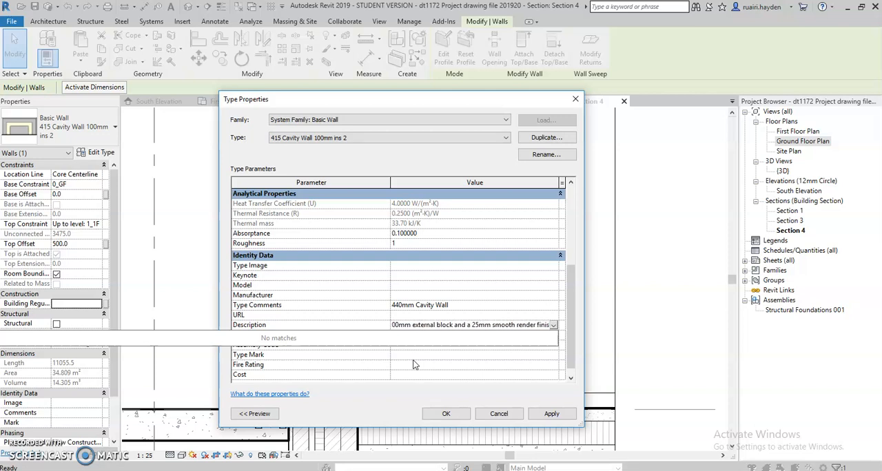
{"action": "type", "text": "h"}
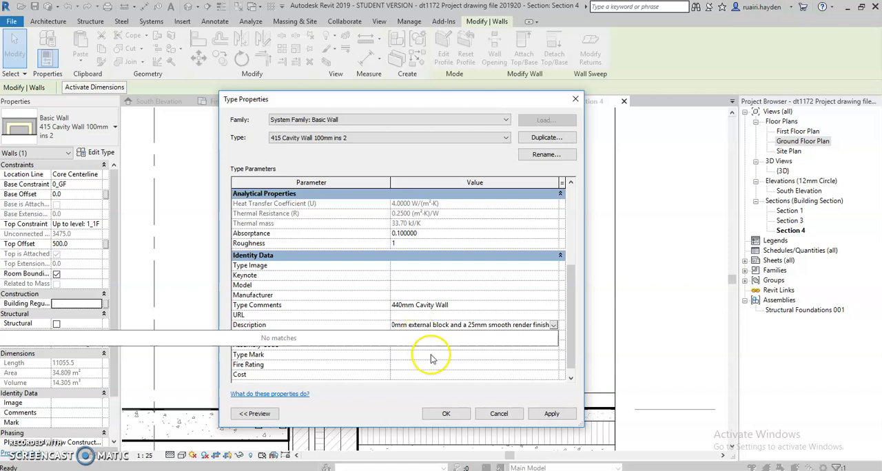
{"action": "left_click", "coordinate": [430, 355]}
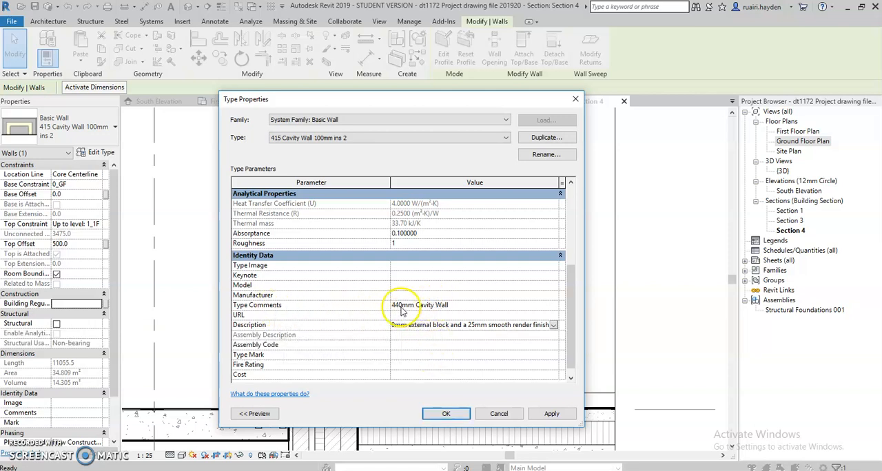
{"action": "left_click", "coordinate": [453, 305]}
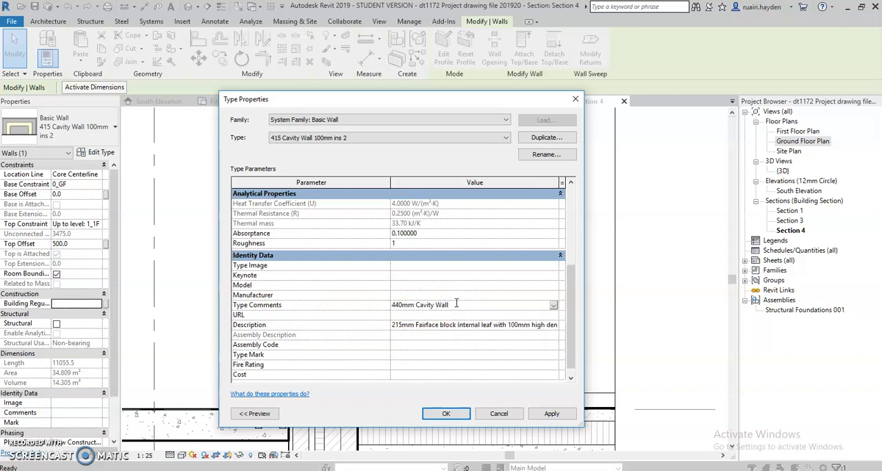
{"action": "left_click", "coordinate": [445, 414]}
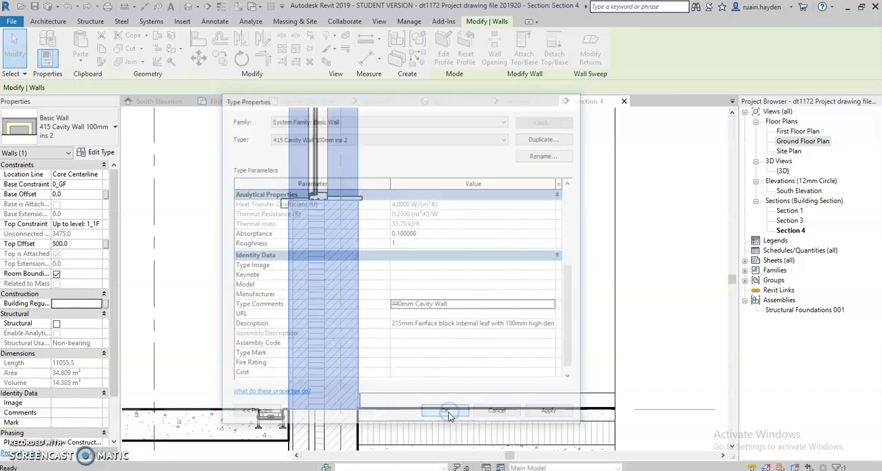
{"action": "left_click", "coordinate": [437, 322]}
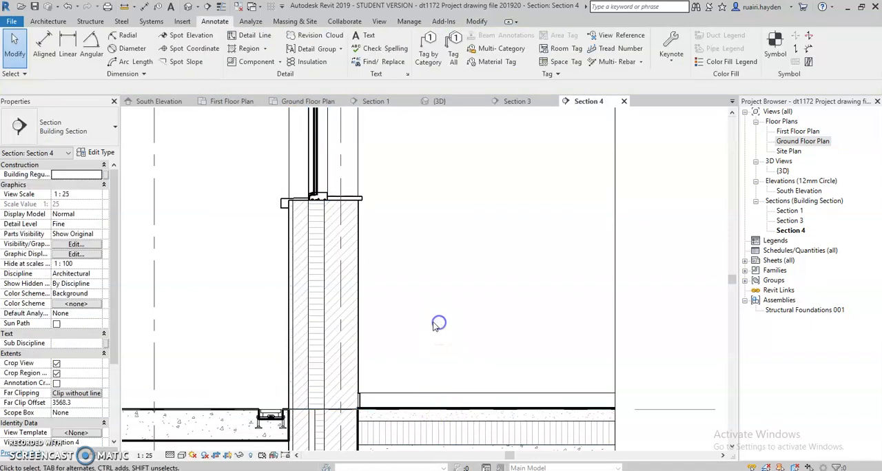
- Tag the cavity wall in the section with a Multi-Category tag that has an attached-end leader
{"action": "scroll", "coordinate": [367, 313], "scroll_direction": "down", "scroll_amount": 2}
{"action": "scroll", "coordinate": [368, 314], "scroll_direction": "up", "scroll_amount": 2}
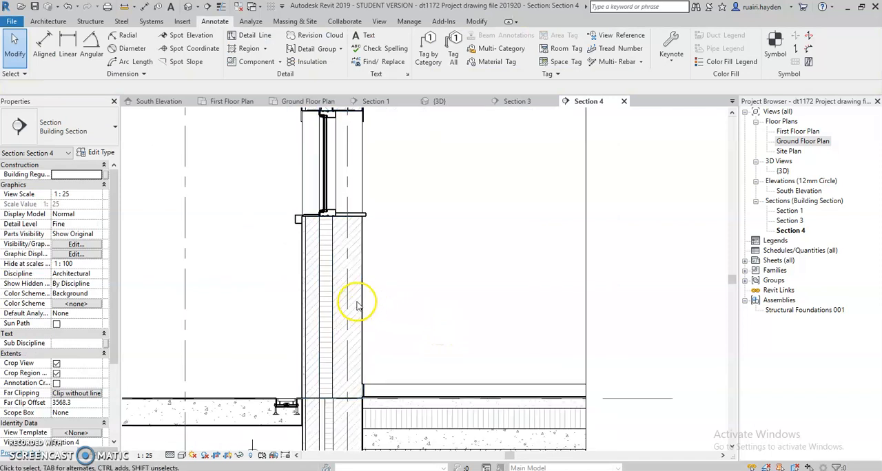
{"action": "left_click", "coordinate": [361, 301]}
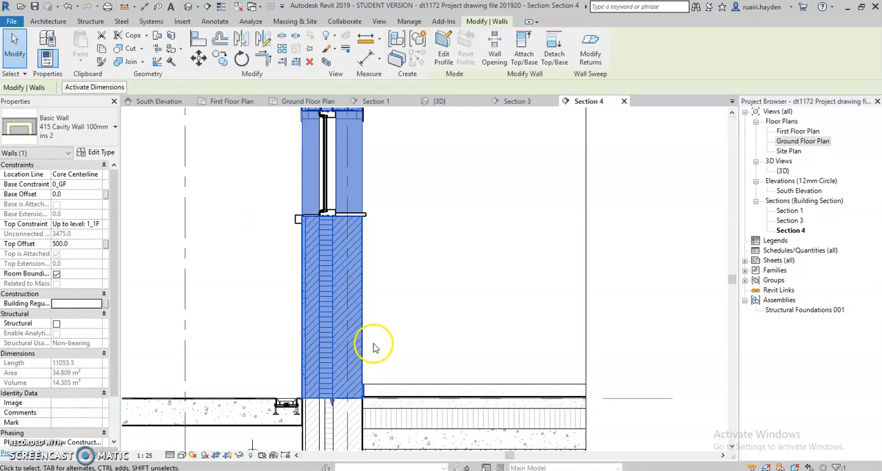
{"action": "left_click", "coordinate": [400, 271]}
{"action": "scroll", "coordinate": [413, 341], "scroll_direction": "down", "scroll_amount": 2}
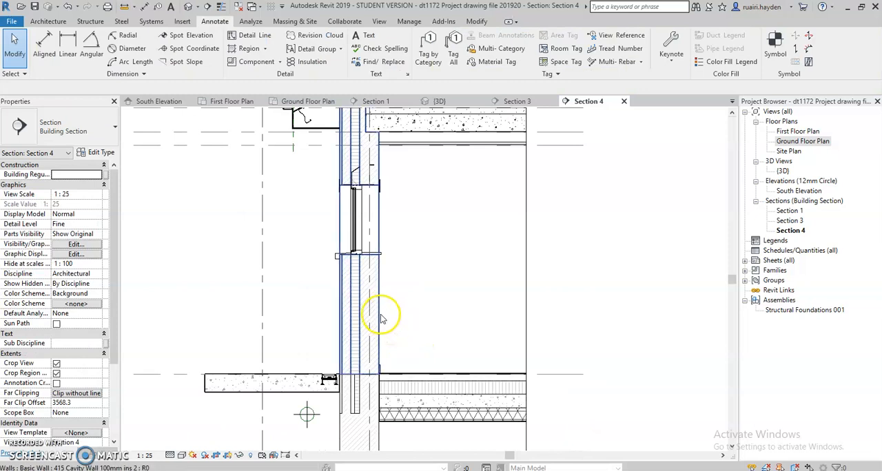
{"action": "scroll", "coordinate": [413, 317], "scroll_direction": "up", "scroll_amount": 2}
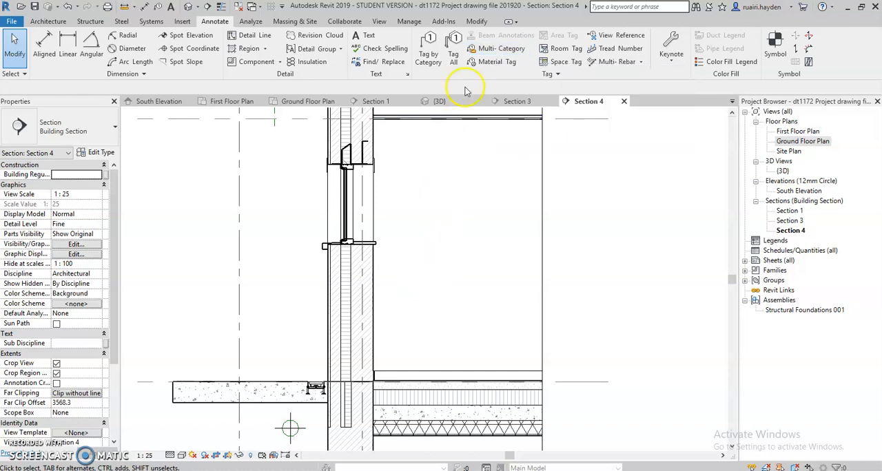
{"action": "left_click", "coordinate": [487, 48]}
{"action": "left_click", "coordinate": [365, 270]}
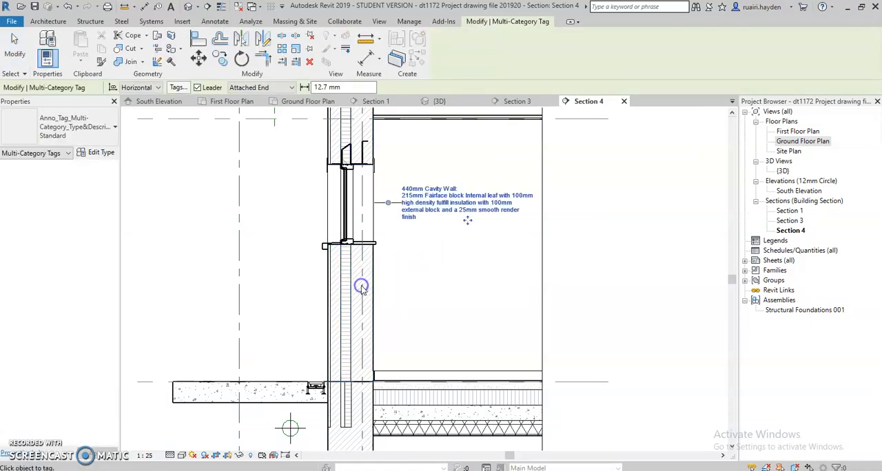
- Review the Type Comments and Description parameter values behind the cavity wall tag and close them without changes
{"action": "left_click", "coordinate": [433, 204]}
{"action": "scroll", "coordinate": [433, 204], "scroll_direction": "up", "scroll_amount": 2}
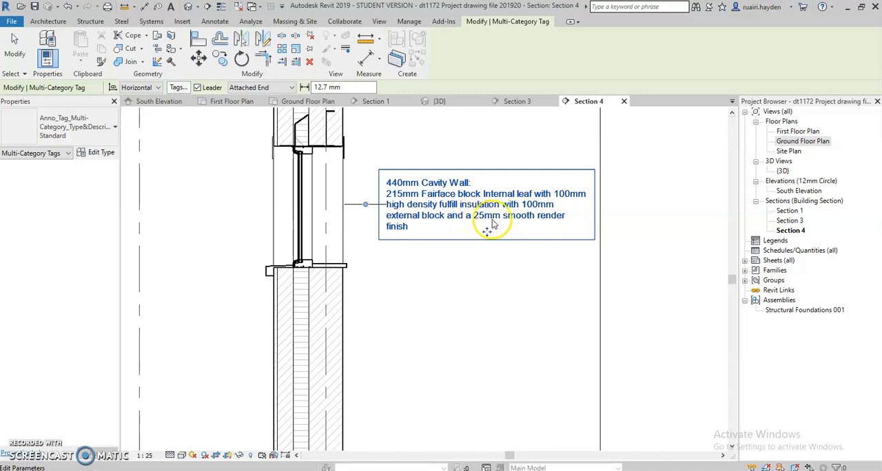
{"action": "scroll", "coordinate": [485, 293], "scroll_direction": "down", "scroll_amount": 2}
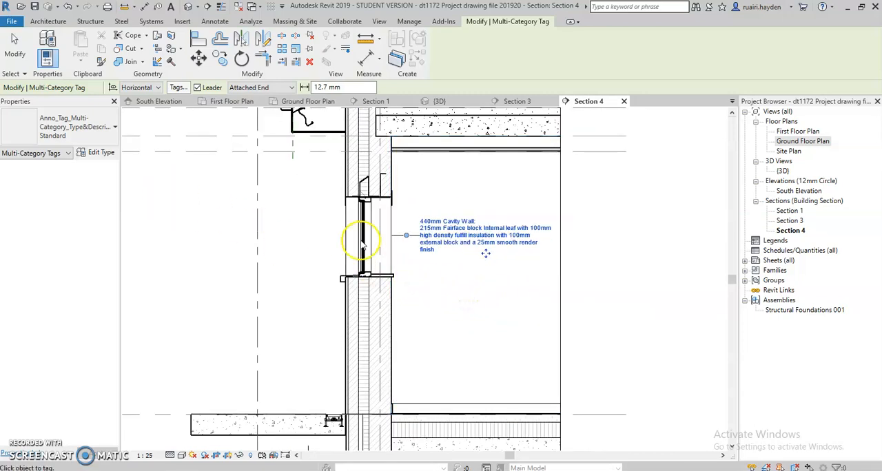
{"action": "left_click", "coordinate": [453, 256]}
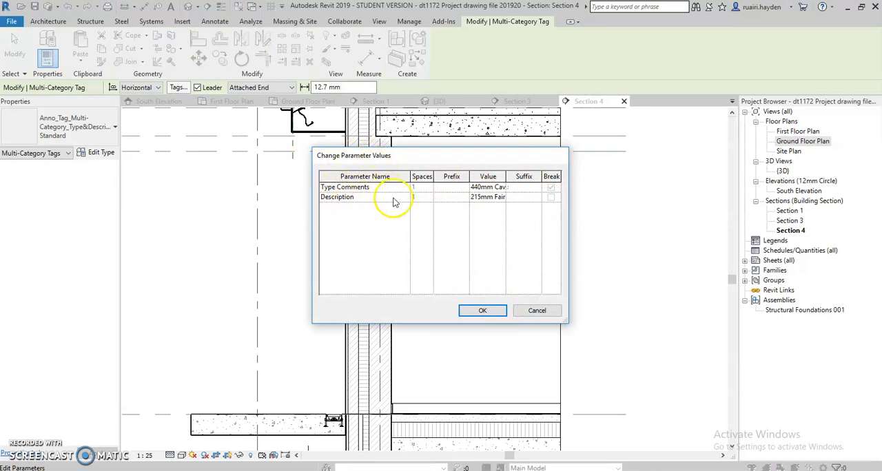
{"action": "left_click", "coordinate": [496, 311]}
{"action": "left_click", "coordinate": [473, 246]}
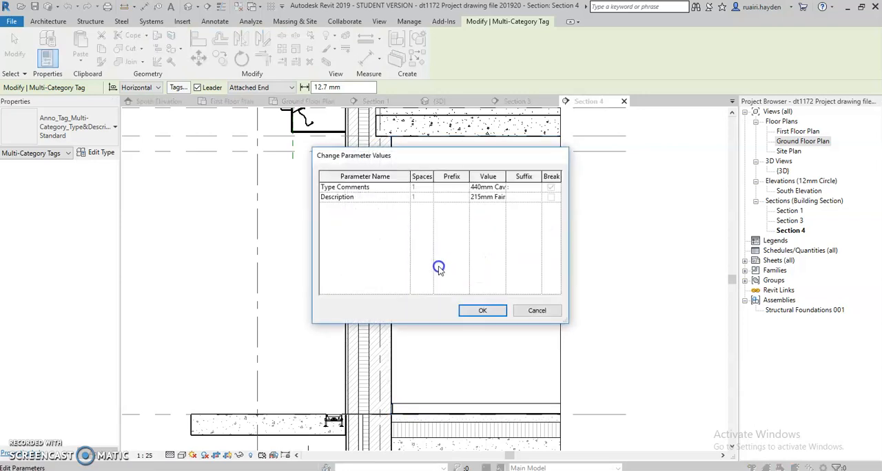
{"action": "left_click", "coordinate": [473, 310]}
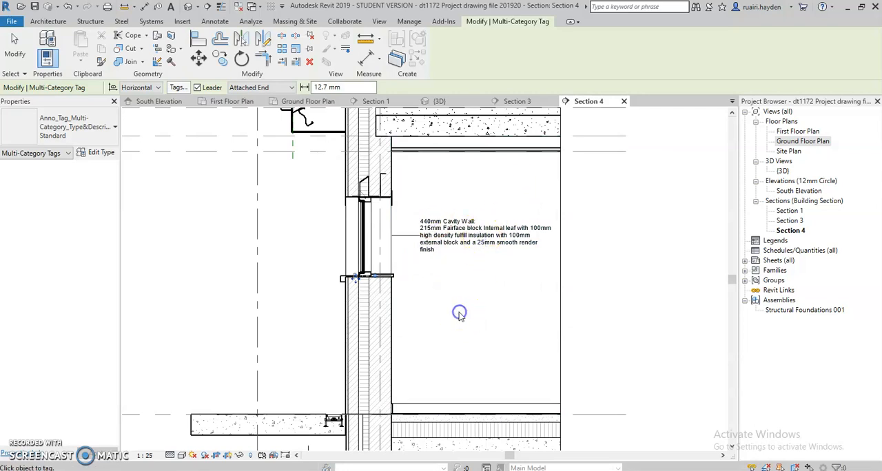
- Finish tagging and move the cavity wall tag down inside the room, to below window sill level
{"action": "key", "text": "Escape"}
{"action": "left_click", "coordinate": [457, 248]}
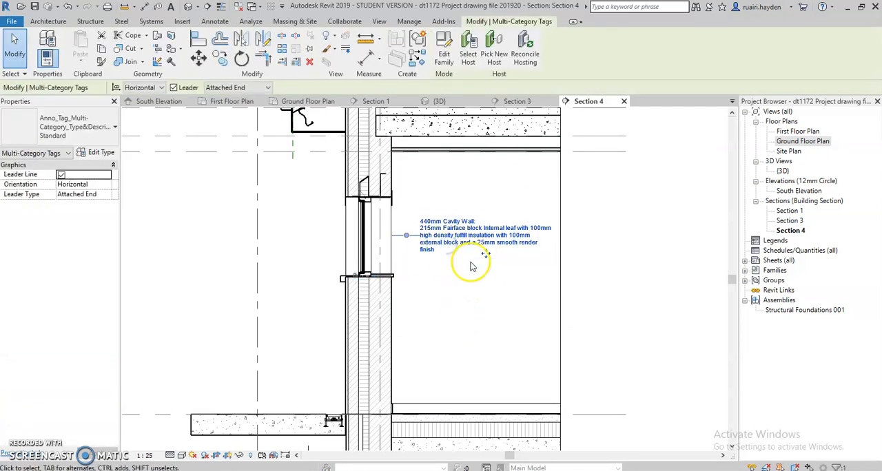
{"action": "left_click_drag", "start_coordinate": [487, 256], "coordinate": [532, 337]}
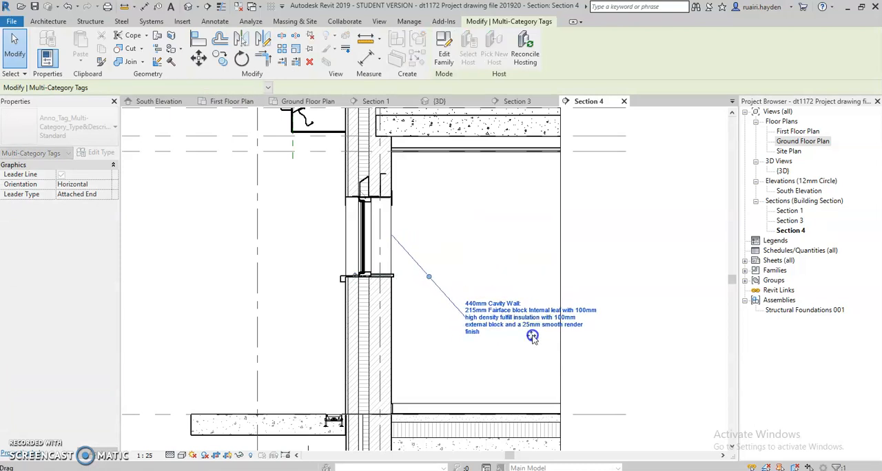
- Change the tag's leader type to Free End and place the leader's end on the wall's insulation layer below the window
{"action": "left_click", "coordinate": [107, 195]}
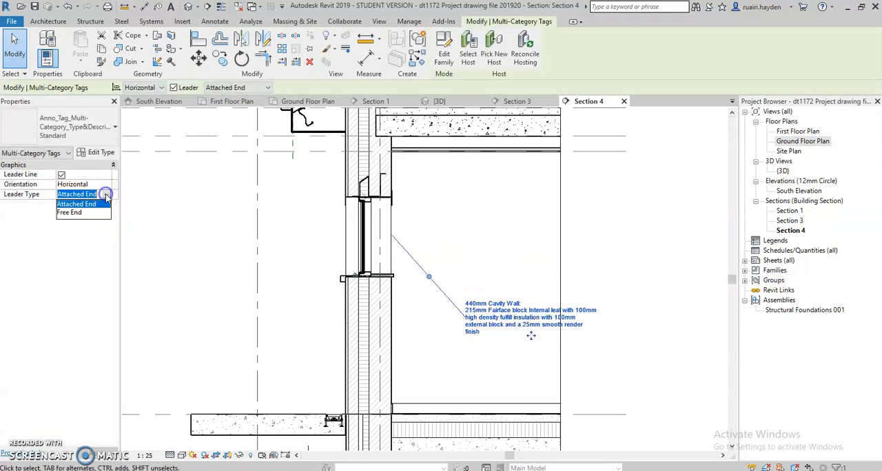
{"action": "left_click", "coordinate": [69, 215]}
{"action": "mouse_move", "coordinate": [393, 236]}
{"action": "left_mouse_down"}
{"action": "mouse_move", "coordinate": [393, 305]}
{"action": "mouse_move", "coordinate": [368, 324]}
{"action": "left_mouse_up"}
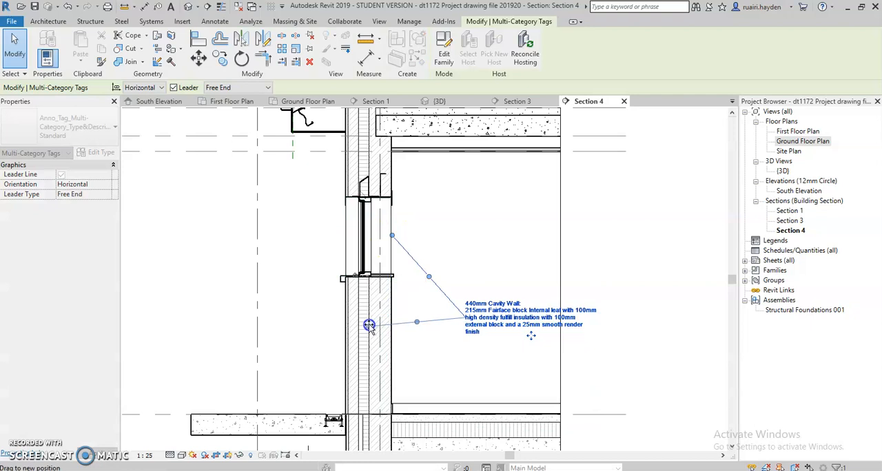
{"action": "left_click", "coordinate": [407, 344]}
{"action": "scroll", "coordinate": [437, 368], "scroll_direction": "up", "scroll_amount": 3}
{"action": "scroll", "coordinate": [441, 337], "scroll_direction": "down", "scroll_amount": 2}
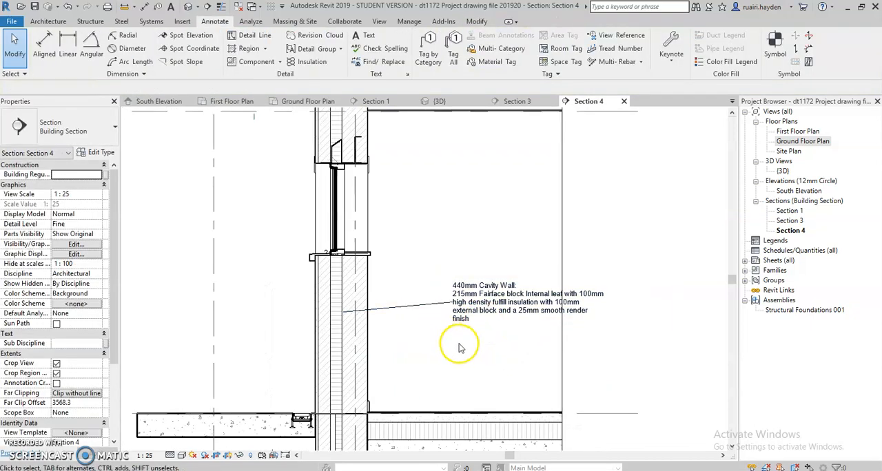
{"action": "scroll", "coordinate": [475, 329], "scroll_direction": "up", "scroll_amount": 1}
{"action": "scroll", "coordinate": [365, 339], "scroll_direction": "down", "scroll_amount": 1}
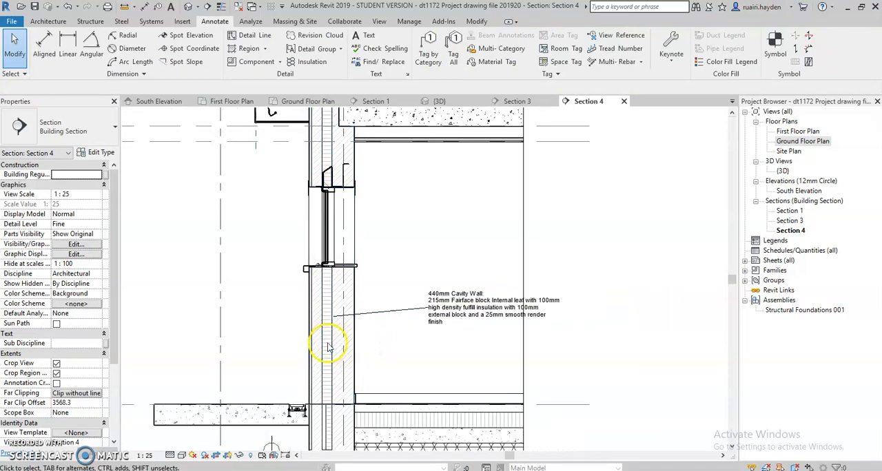
{"action": "scroll", "coordinate": [338, 372], "scroll_direction": "down", "scroll_amount": 1}
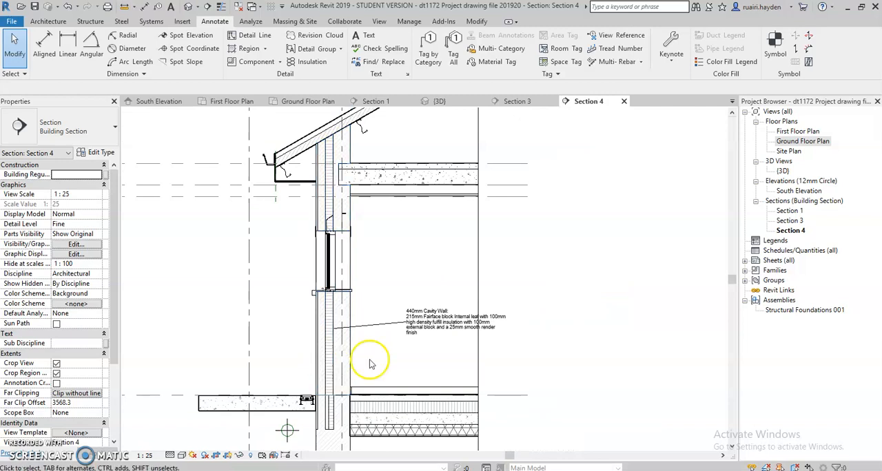
- Open Section 3, tag its cavity wall with a Multi-Category tag and move the tag down and away from the wall's outer face
{"action": "double_click", "coordinate": [789, 220]}
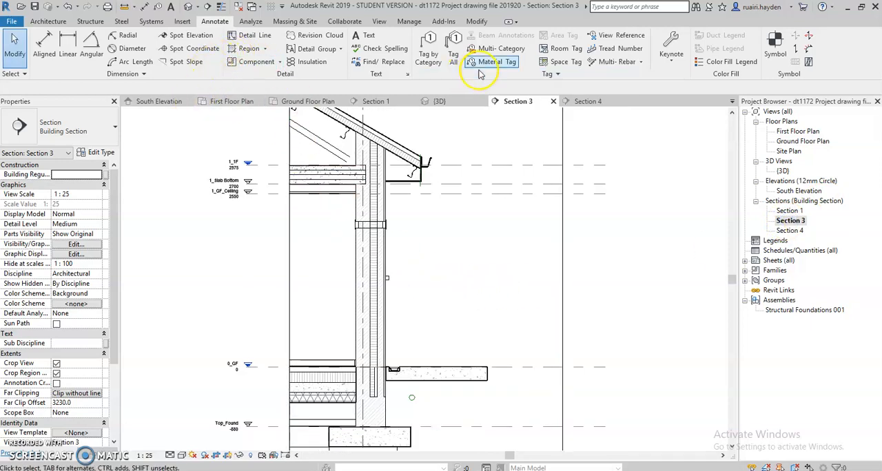
{"action": "left_click", "coordinate": [490, 50]}
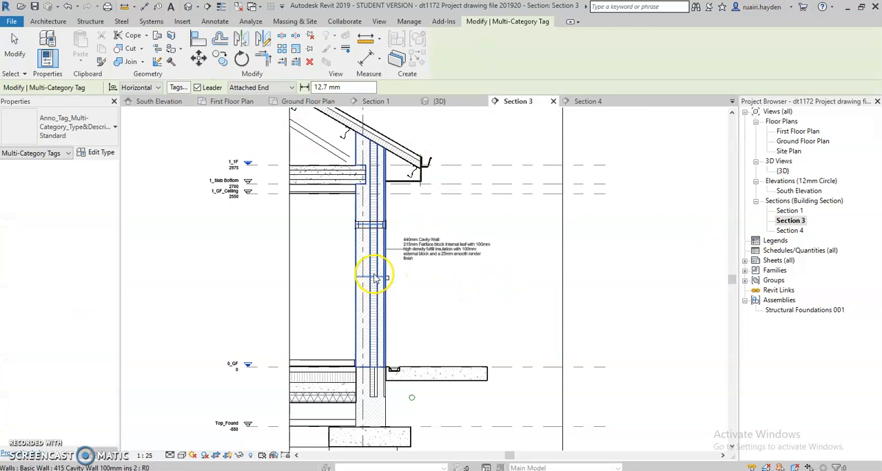
{"action": "left_click", "coordinate": [373, 297]}
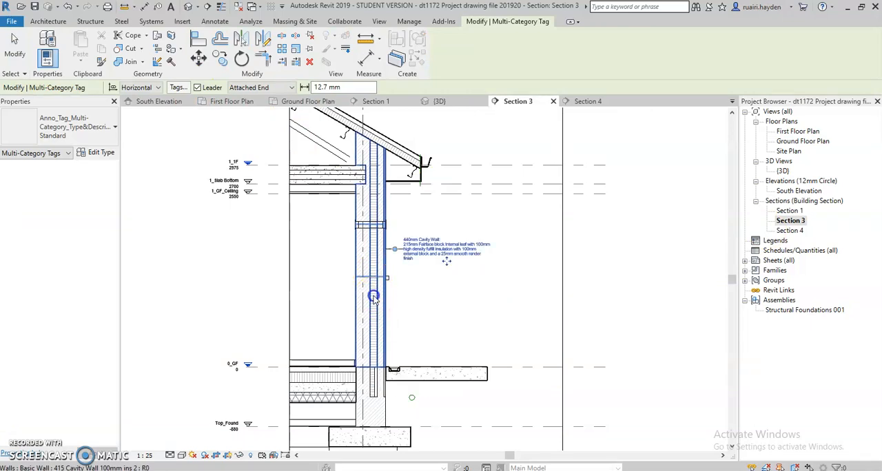
{"action": "left_click_drag", "start_coordinate": [447, 270], "coordinate": [475, 313]}
{"action": "left_click_drag", "start_coordinate": [498, 318], "coordinate": [498, 306]}
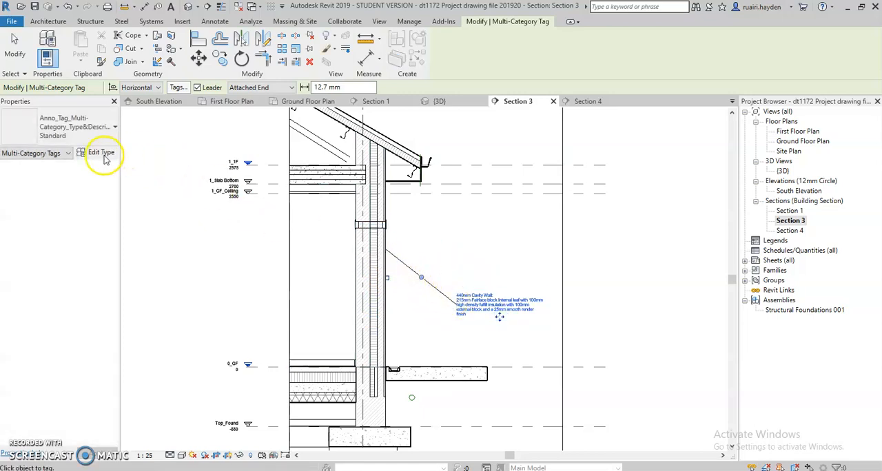
- Set the Section 3 tag's leader type to Free End and place the leader's end on the wall's insulation layer
{"action": "left_click", "coordinate": [474, 313]}
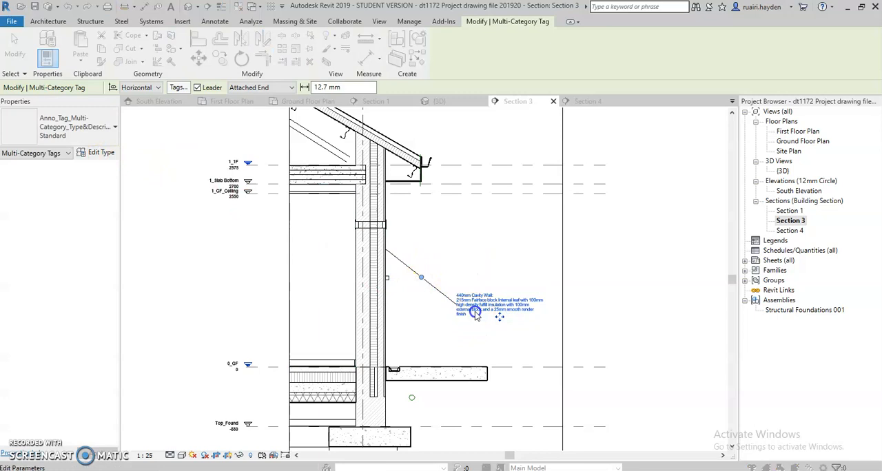
{"action": "left_click", "coordinate": [493, 314]}
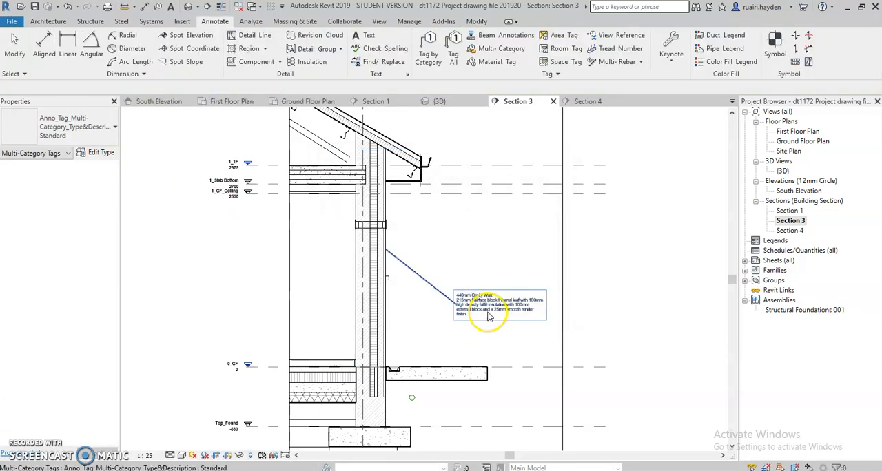
{"action": "left_click", "coordinate": [444, 296]}
{"action": "left_click", "coordinate": [97, 195]}
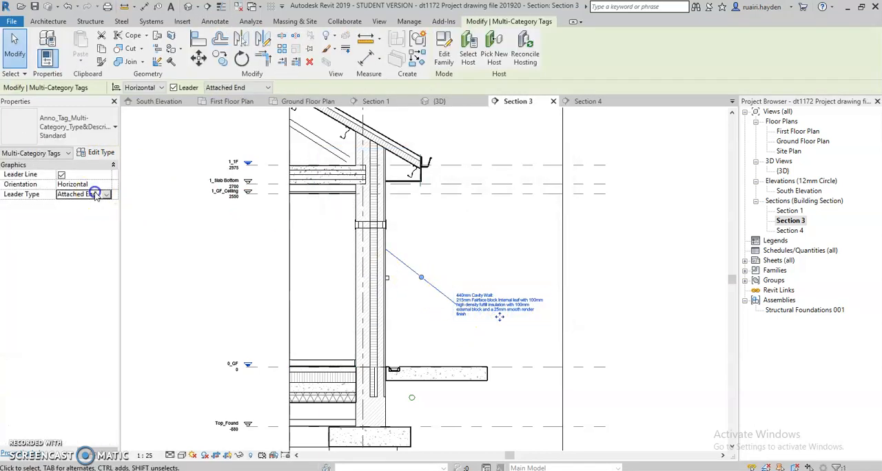
{"action": "left_click", "coordinate": [106, 195]}
{"action": "left_click", "coordinate": [71, 213]}
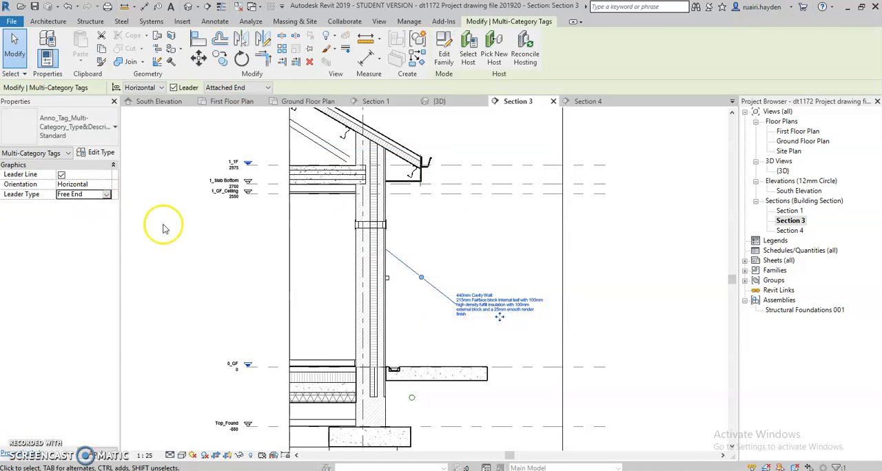
{"action": "left_click_drag", "start_coordinate": [387, 254], "coordinate": [375, 294]}
{"action": "left_click_drag", "start_coordinate": [371, 323], "coordinate": [372, 321]}
{"action": "left_click", "coordinate": [443, 337]}
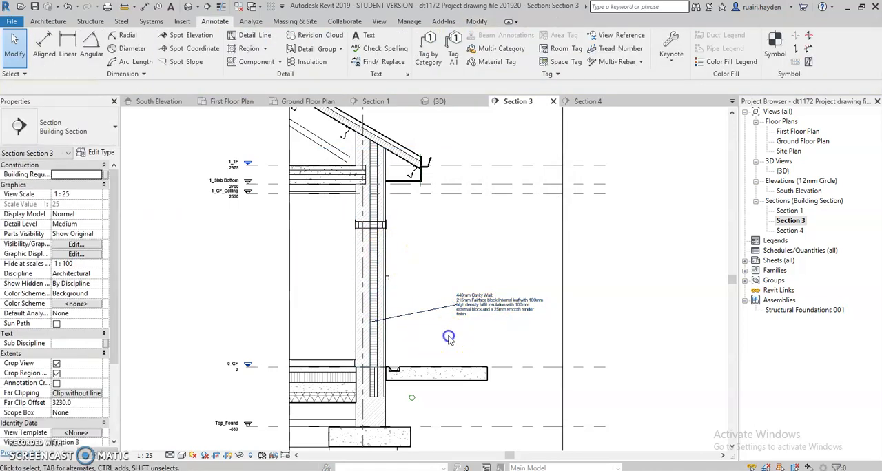
{"action": "scroll", "coordinate": [474, 324], "scroll_direction": "up", "scroll_amount": 3}
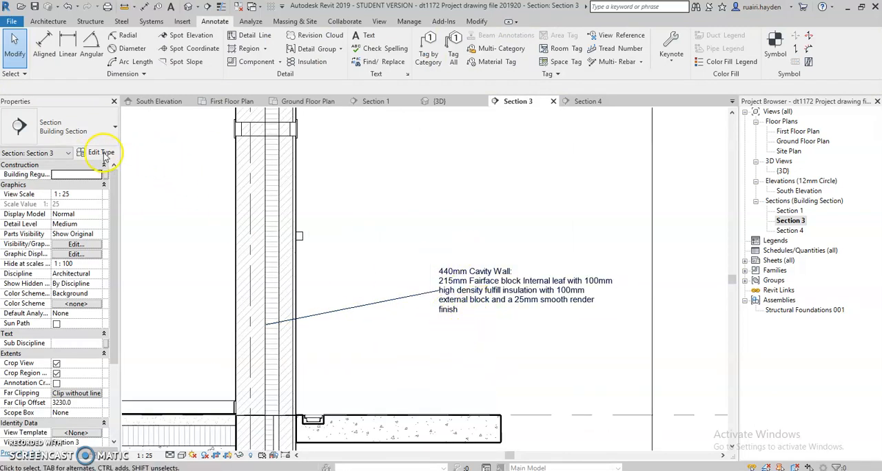
- In the cavity wall's type properties, shorten the start of the Description to "215m block Internal leaf" and apply it
{"action": "left_click", "coordinate": [102, 153]}
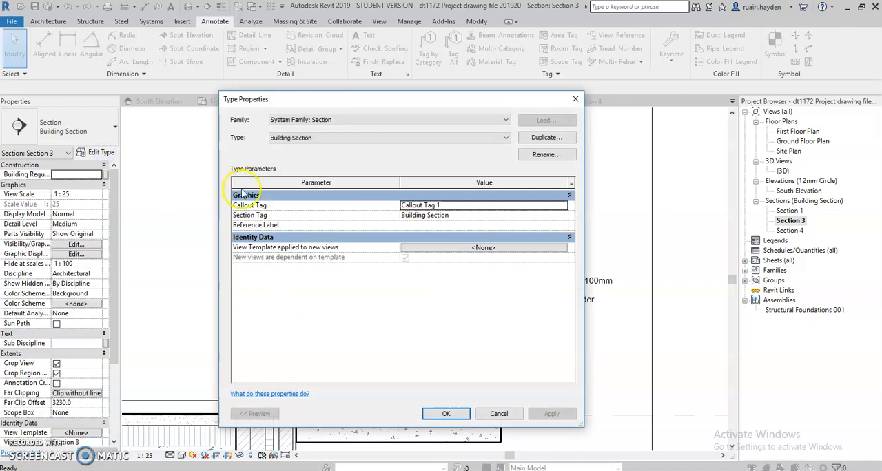
{"action": "left_click", "coordinate": [576, 100]}
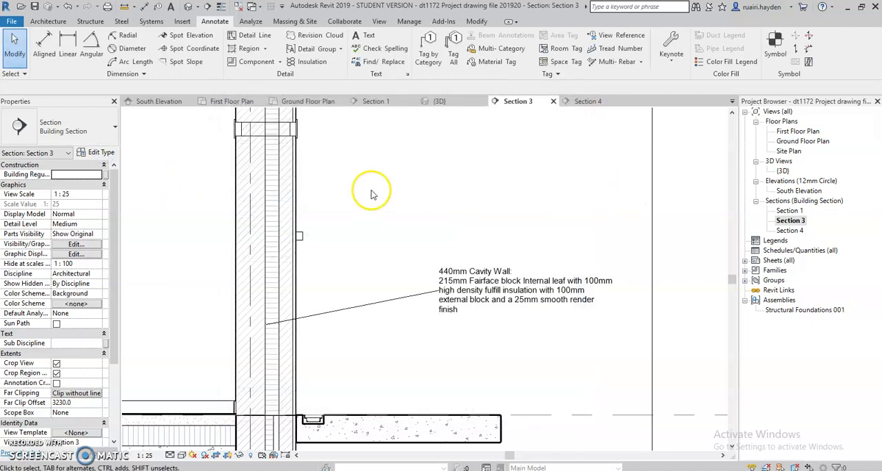
{"action": "left_click", "coordinate": [266, 195]}
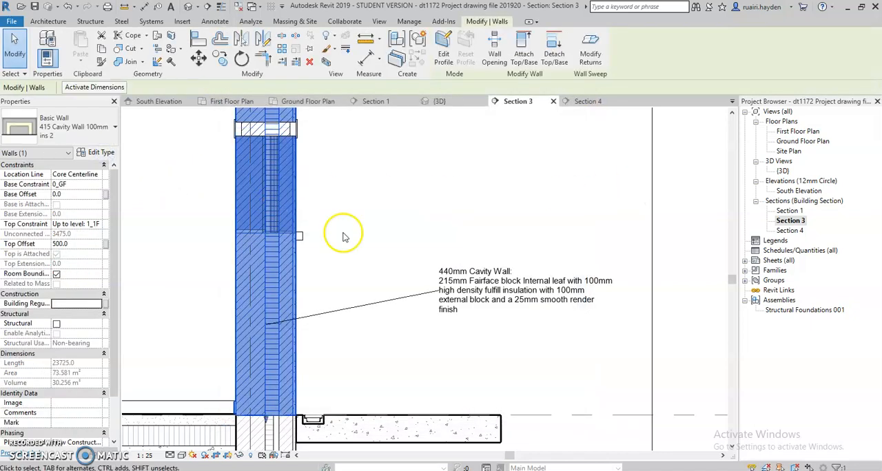
{"action": "left_click", "coordinate": [97, 153]}
{"action": "scroll", "coordinate": [441, 331], "scroll_direction": "down", "scroll_amount": 4}
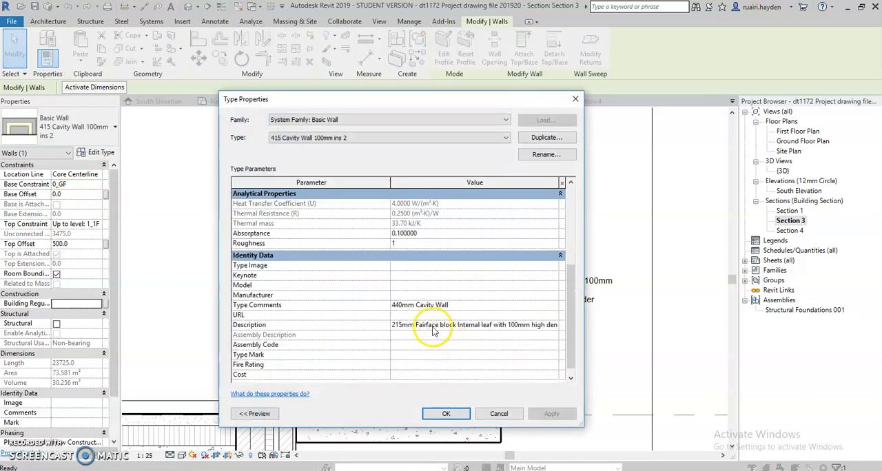
{"action": "left_click", "coordinate": [439, 325]}
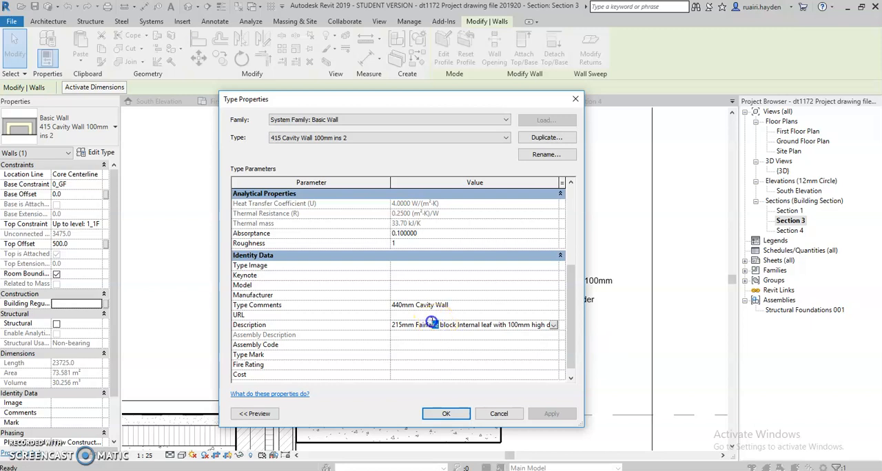
{"action": "key", "text": "BackSpace"}
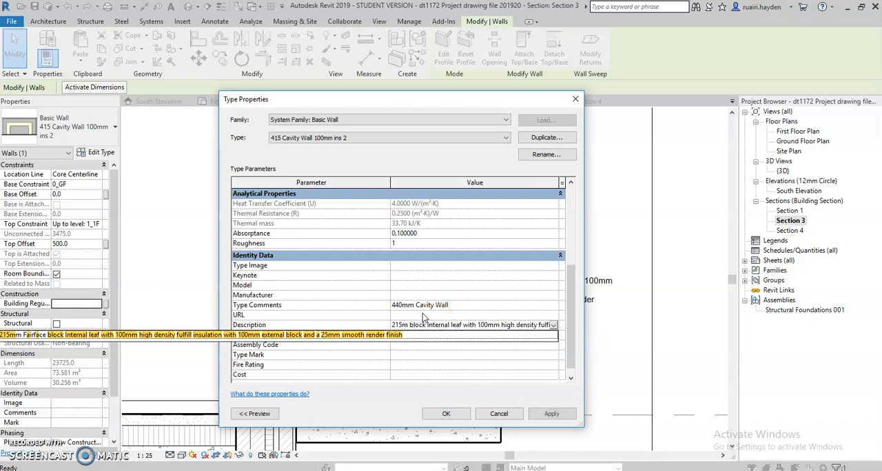
{"action": "left_click", "coordinate": [448, 413]}
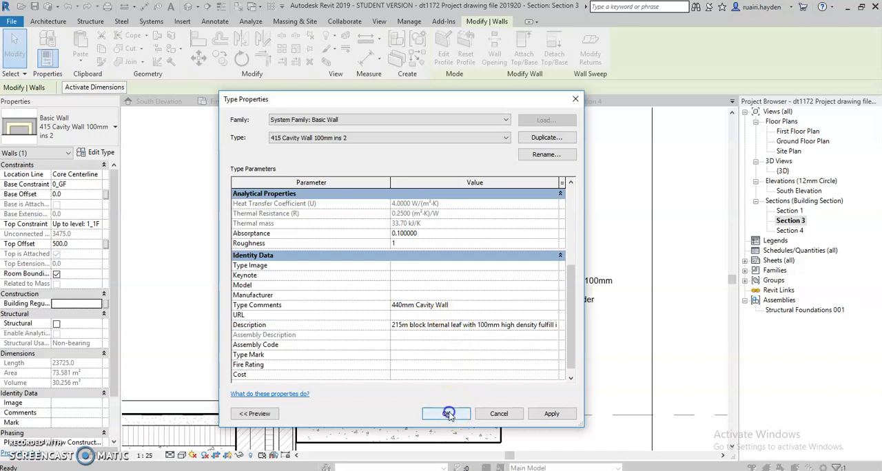
{"action": "left_click", "coordinate": [446, 415]}
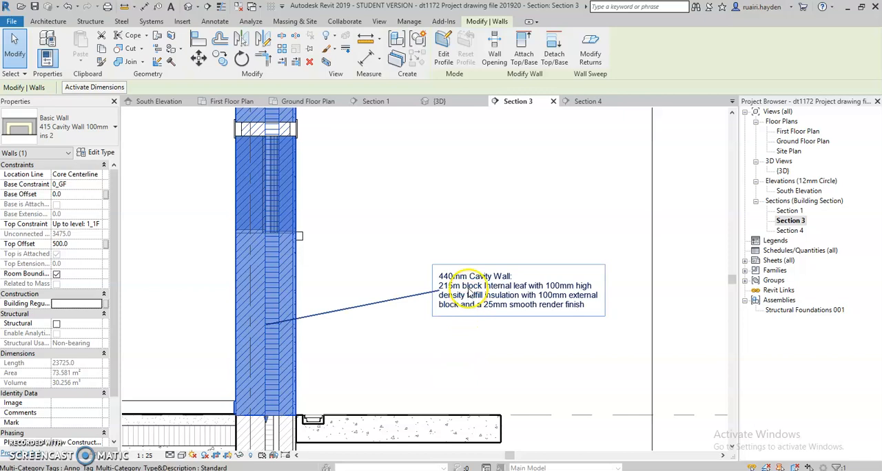
- Open Section 4 and compare its cavity wall tag text with the edited wall type Description
{"action": "left_click", "coordinate": [787, 231]}
{"action": "double_click", "coordinate": [789, 231]}
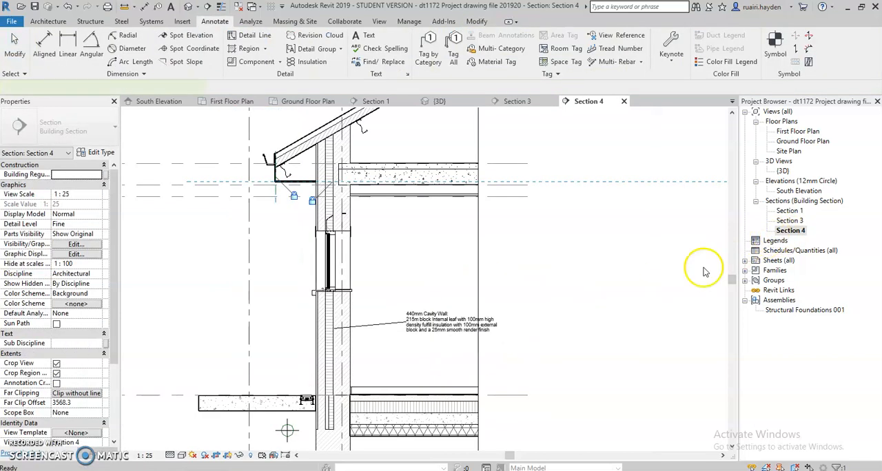
{"action": "scroll", "coordinate": [433, 324], "scroll_direction": "up", "scroll_amount": 3}
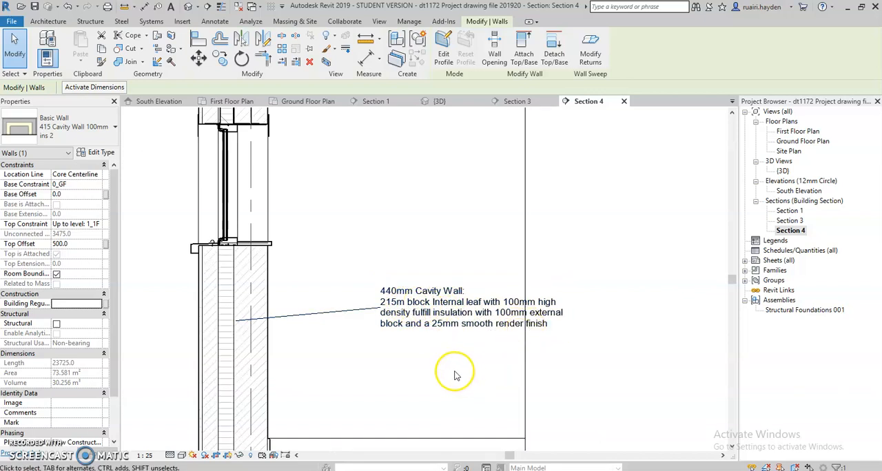
{"action": "scroll", "coordinate": [455, 376], "scroll_direction": "down", "scroll_amount": 2}
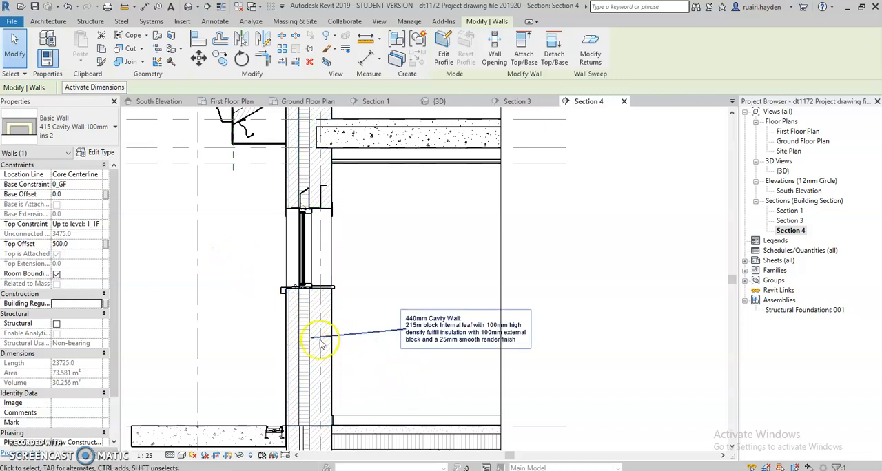
{"action": "scroll", "coordinate": [408, 355], "scroll_direction": "up", "scroll_amount": 3}
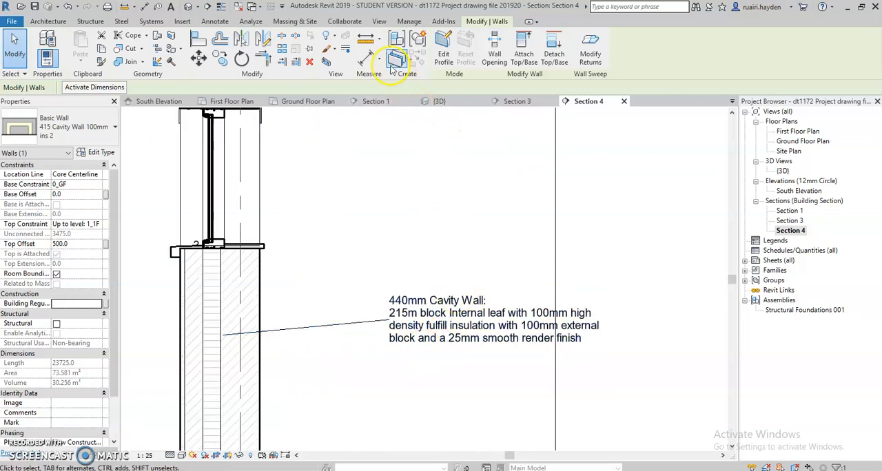
- Locate the Multi-Category tag command and examine the cavity wall type's Type Comments and Description in its type properties
{"action": "left_click", "coordinate": [214, 21]}
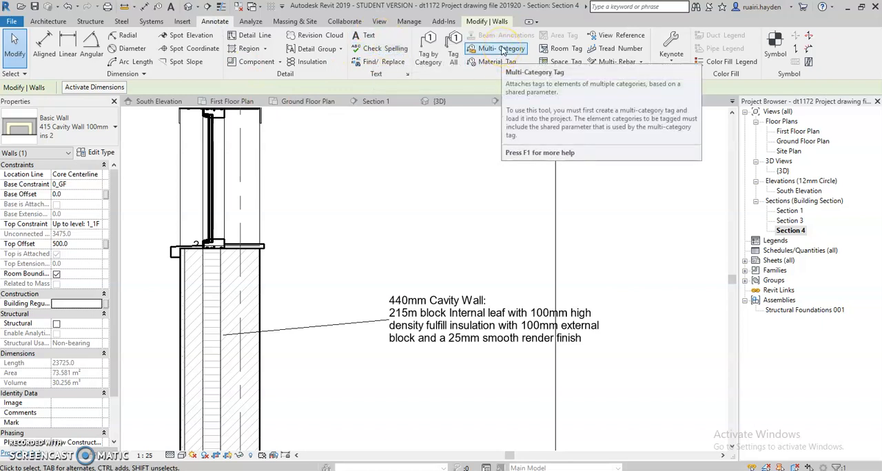
{"action": "scroll", "coordinate": [444, 318], "scroll_direction": "down", "scroll_amount": 3}
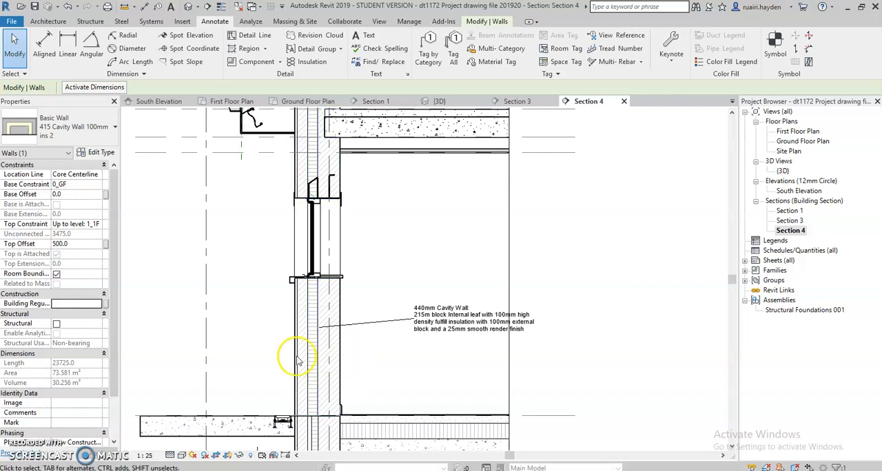
{"action": "left_click", "coordinate": [100, 153]}
{"action": "scroll", "coordinate": [399, 341], "scroll_direction": "down", "scroll_amount": 5}
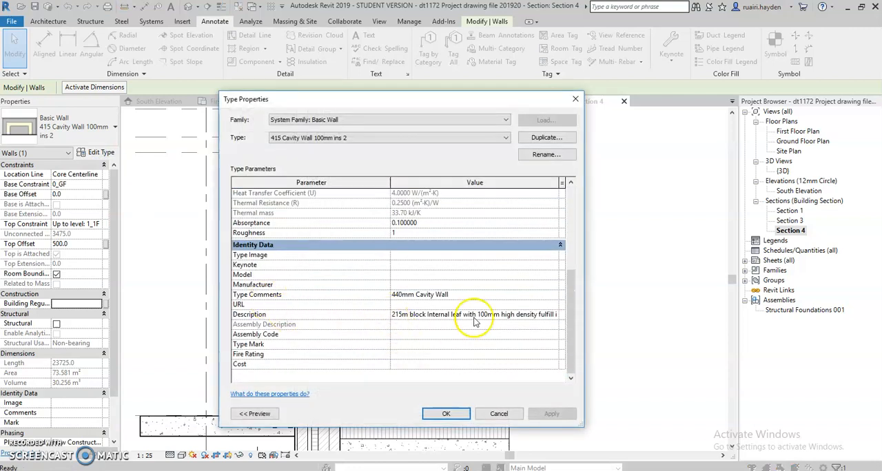